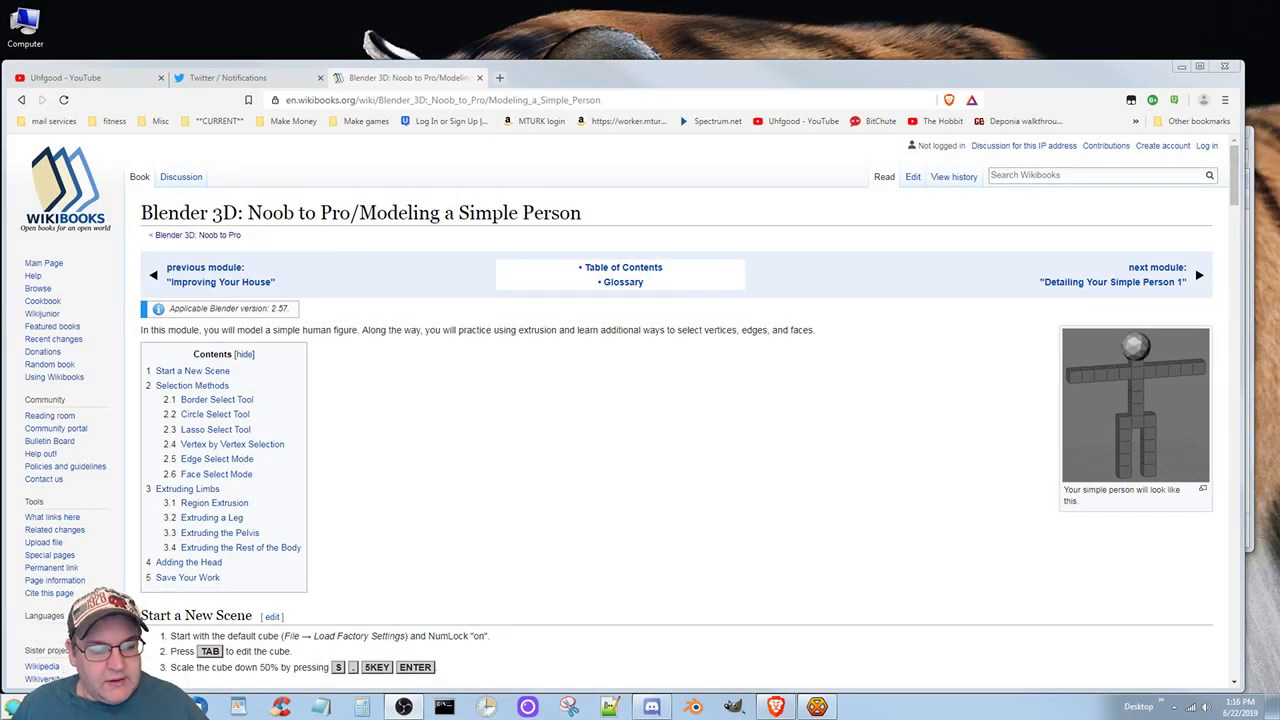
- Open the Vlog video folder, then hide its window again
{"action": "mouse_move", "coordinate": [58, 704]}
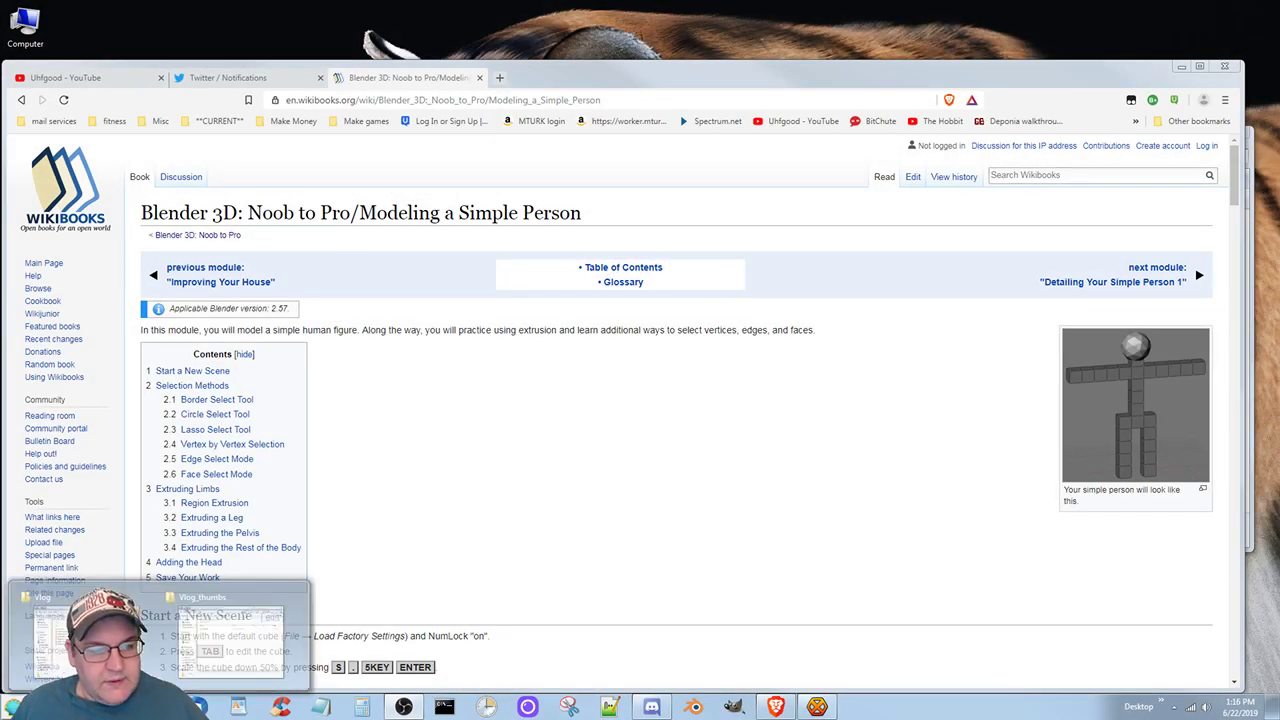
{"action": "left_click", "coordinate": [57, 666]}
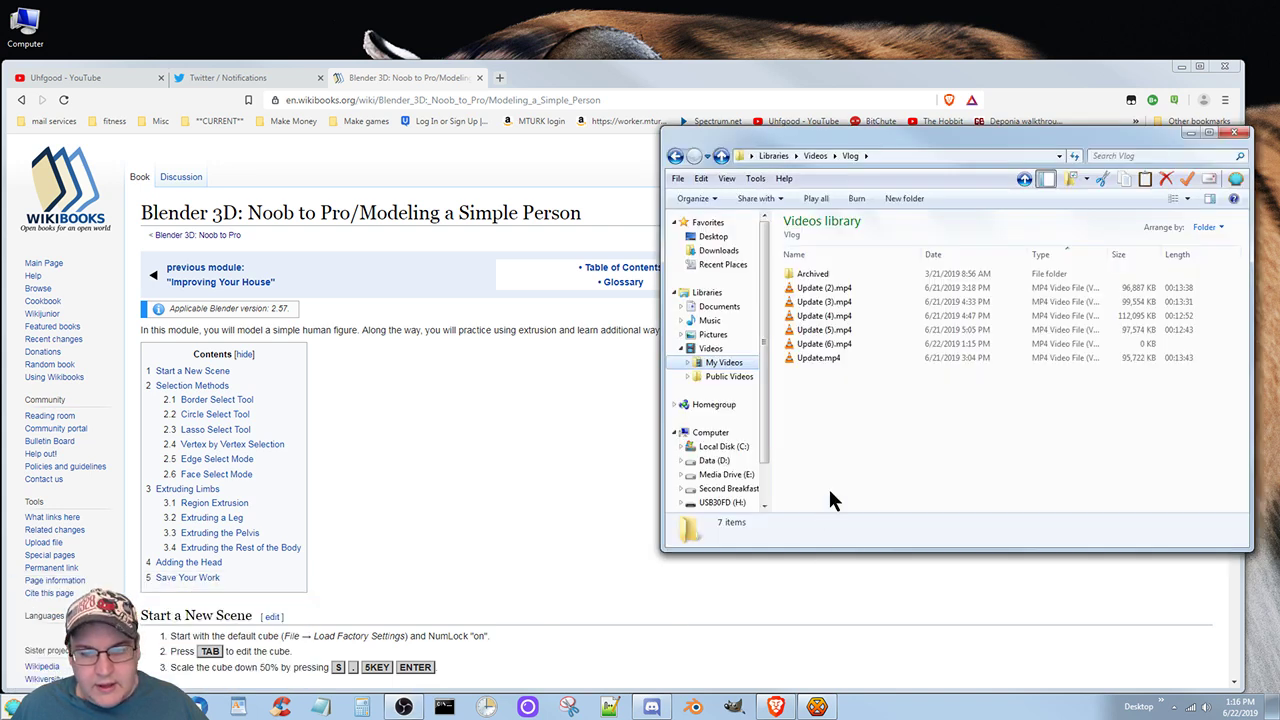
{"action": "left_click", "coordinate": [1191, 133]}
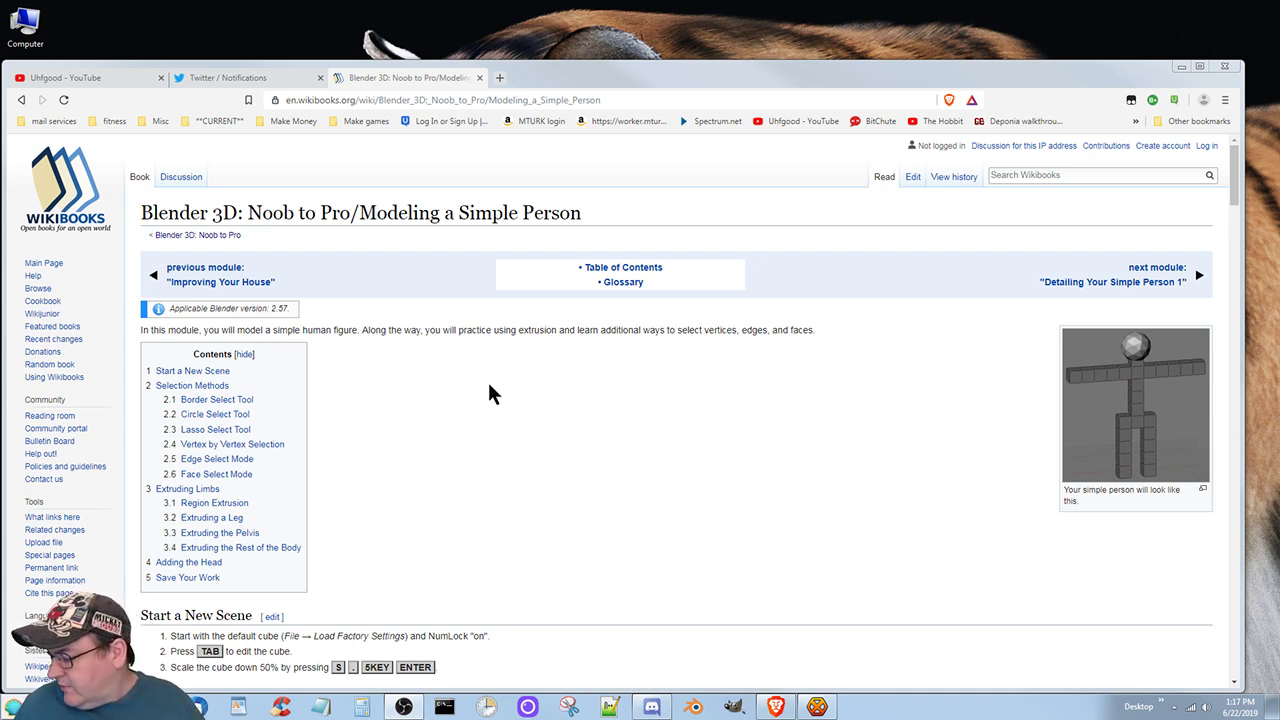
- Place the StopWatch gadget at the top of the desktop from the Gadgets gallery
{"action": "right_click", "coordinate": [556, 35]}
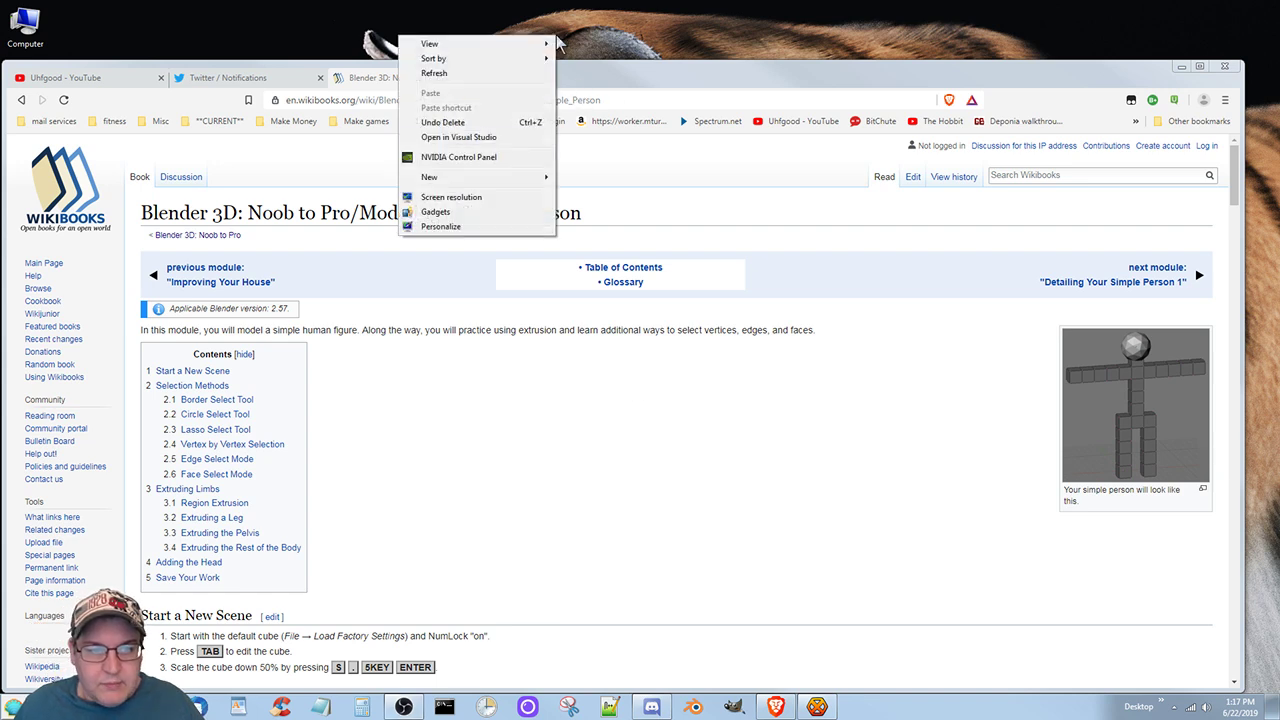
{"action": "left_click", "coordinate": [437, 211]}
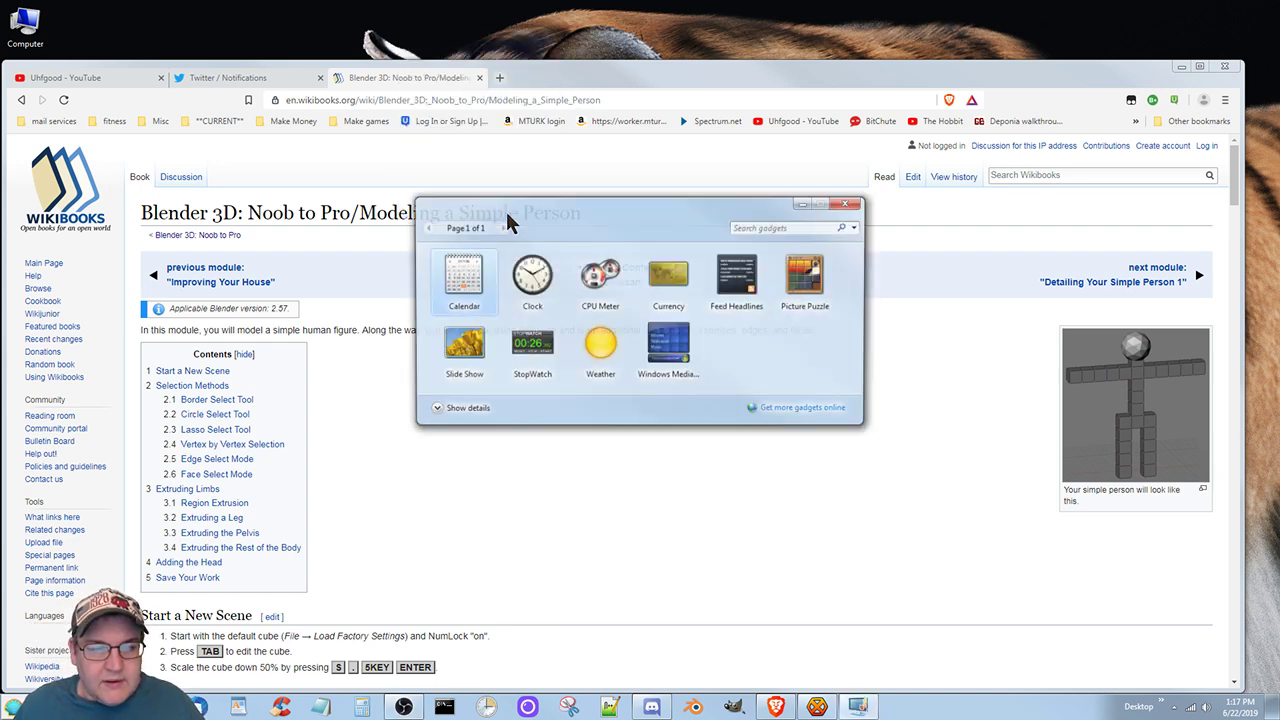
{"action": "left_click_drag", "start_coordinate": [530, 345], "coordinate": [663, 16]}
{"action": "left_click", "coordinate": [848, 202]}
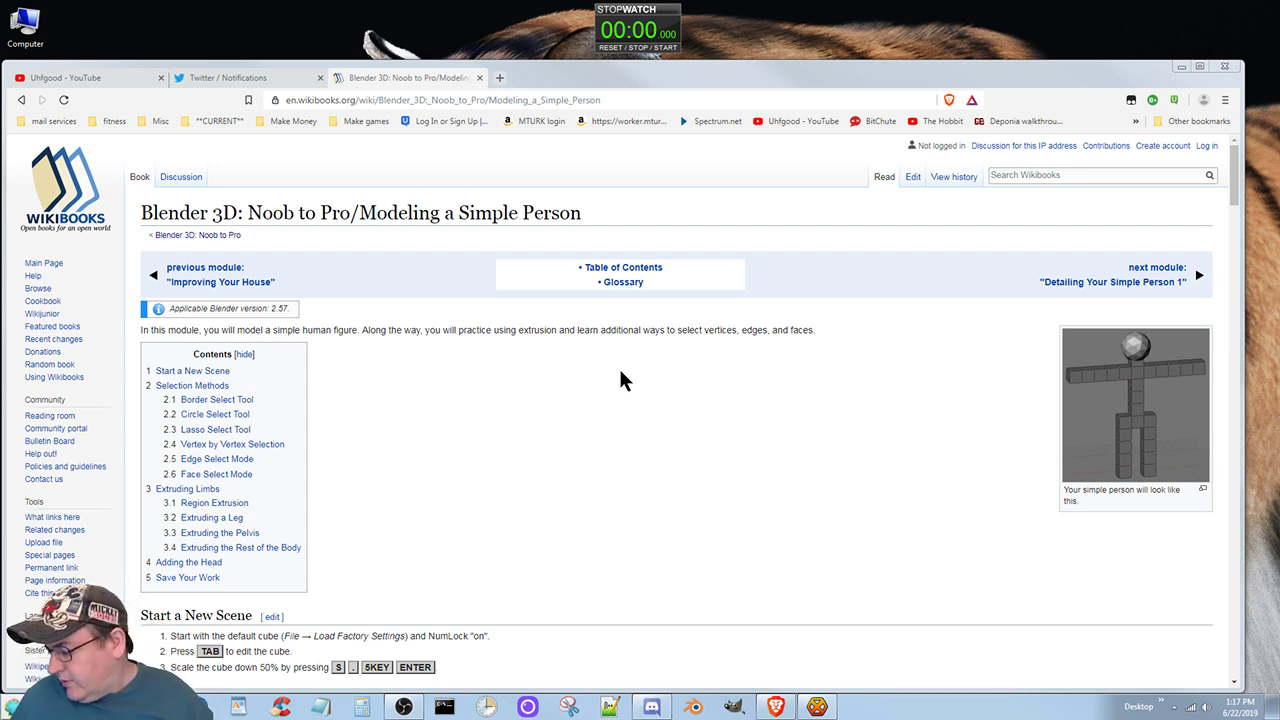
- Start the desktop StopWatch gadget running
{"action": "left_click", "coordinate": [666, 48]}
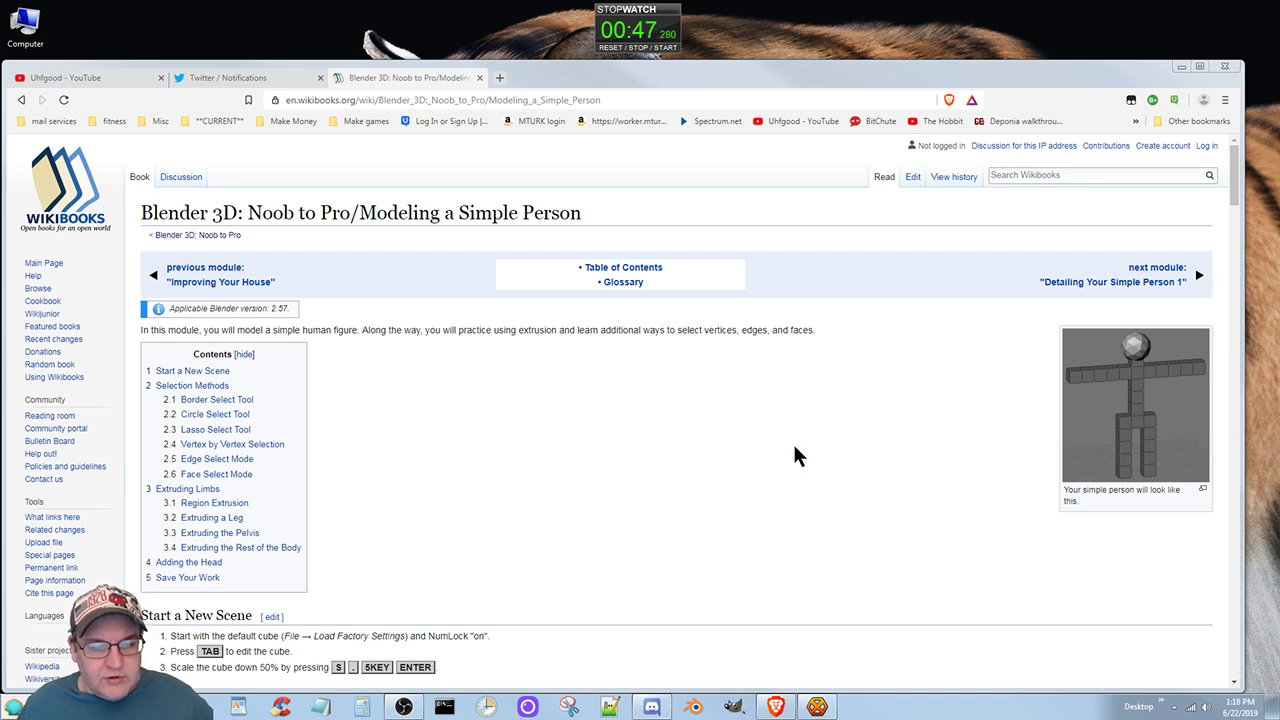
- View the enlarged finished-figure image, then scroll to Selection Methods and shorten the browser window
{"action": "left_click", "coordinate": [1127, 420]}
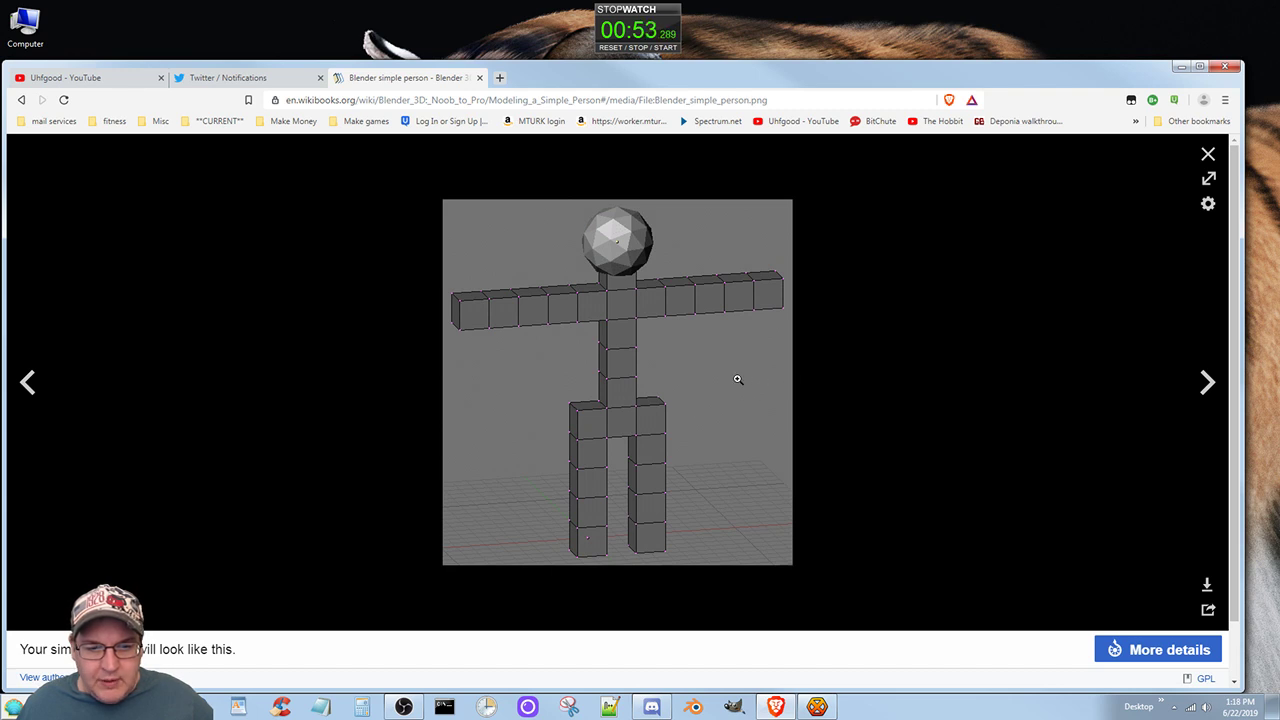
{"action": "left_click", "coordinate": [1207, 155]}
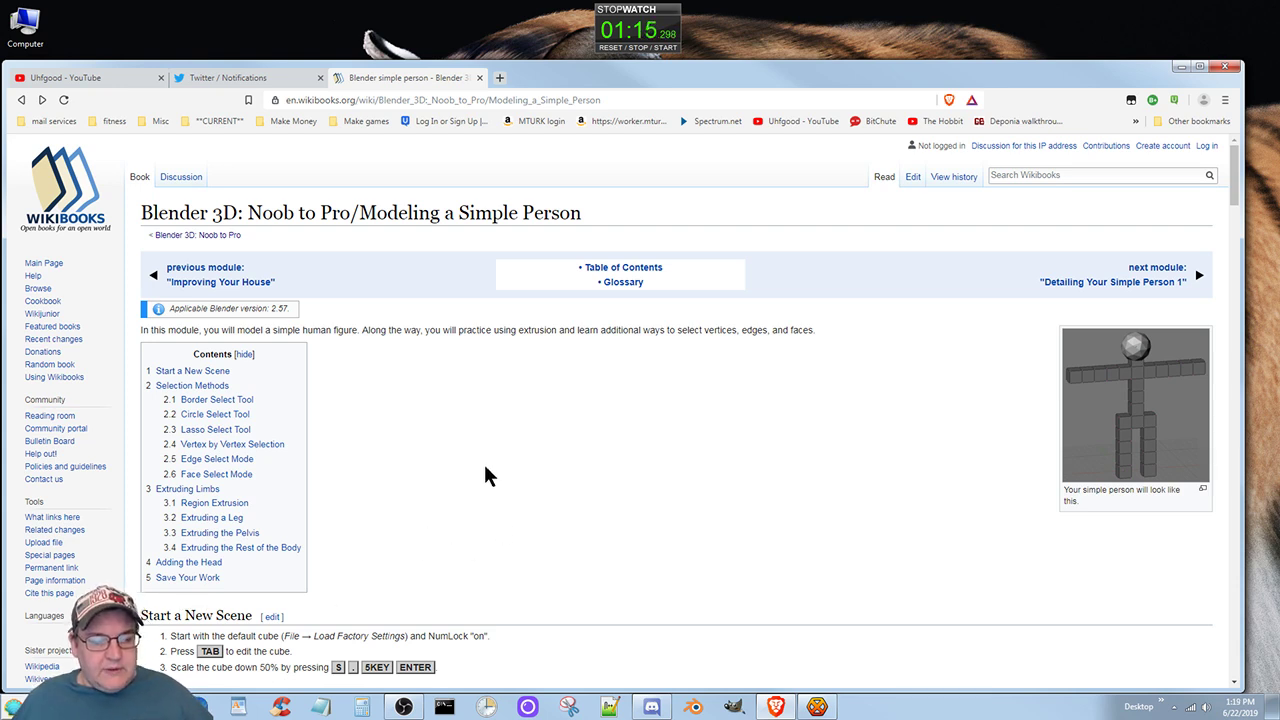
{"action": "scroll", "coordinate": [485, 466], "scroll_direction": "down", "scroll_amount": 3}
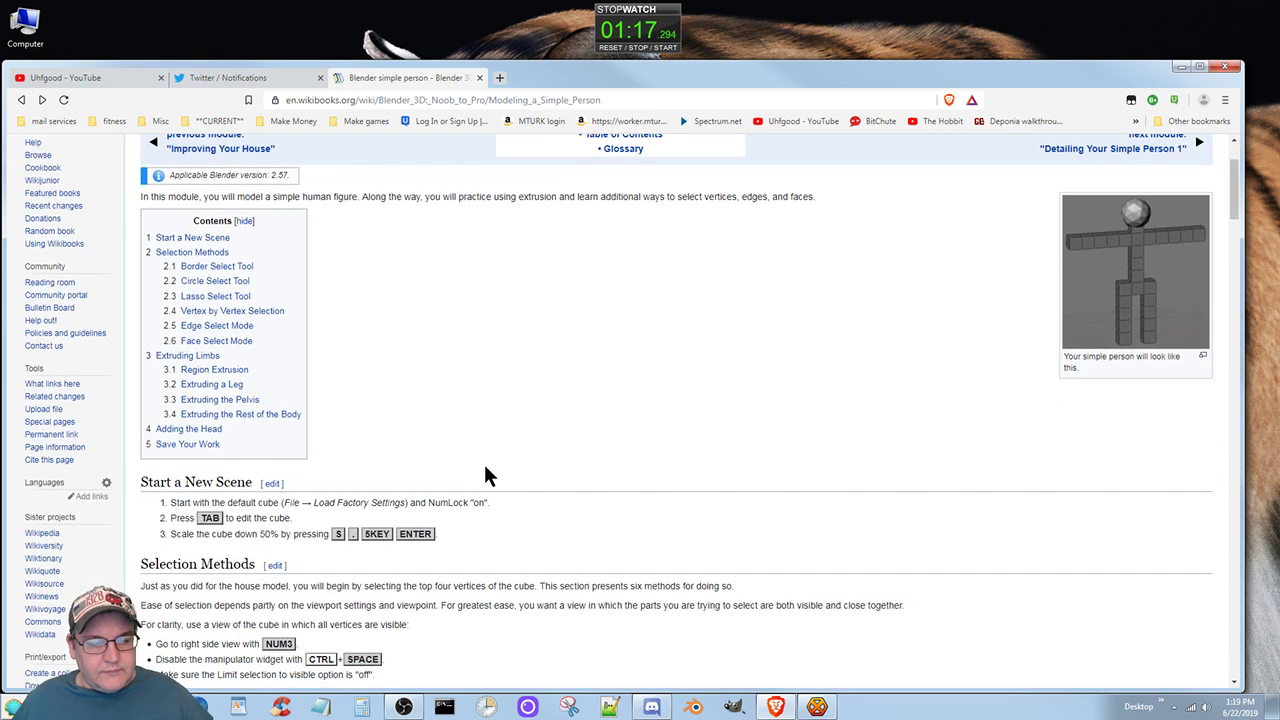
{"action": "scroll", "coordinate": [485, 466], "scroll_direction": "down", "scroll_amount": 6}
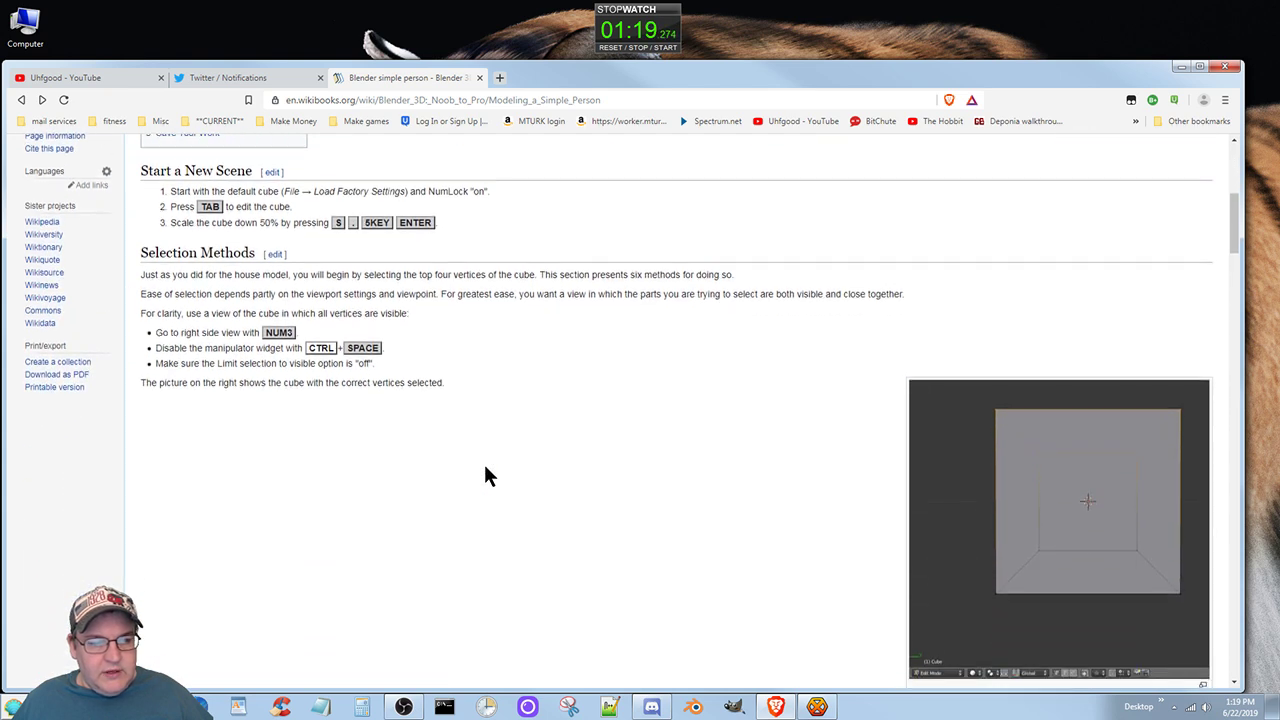
{"action": "scroll", "coordinate": [485, 467], "scroll_direction": "up", "scroll_amount": 1}
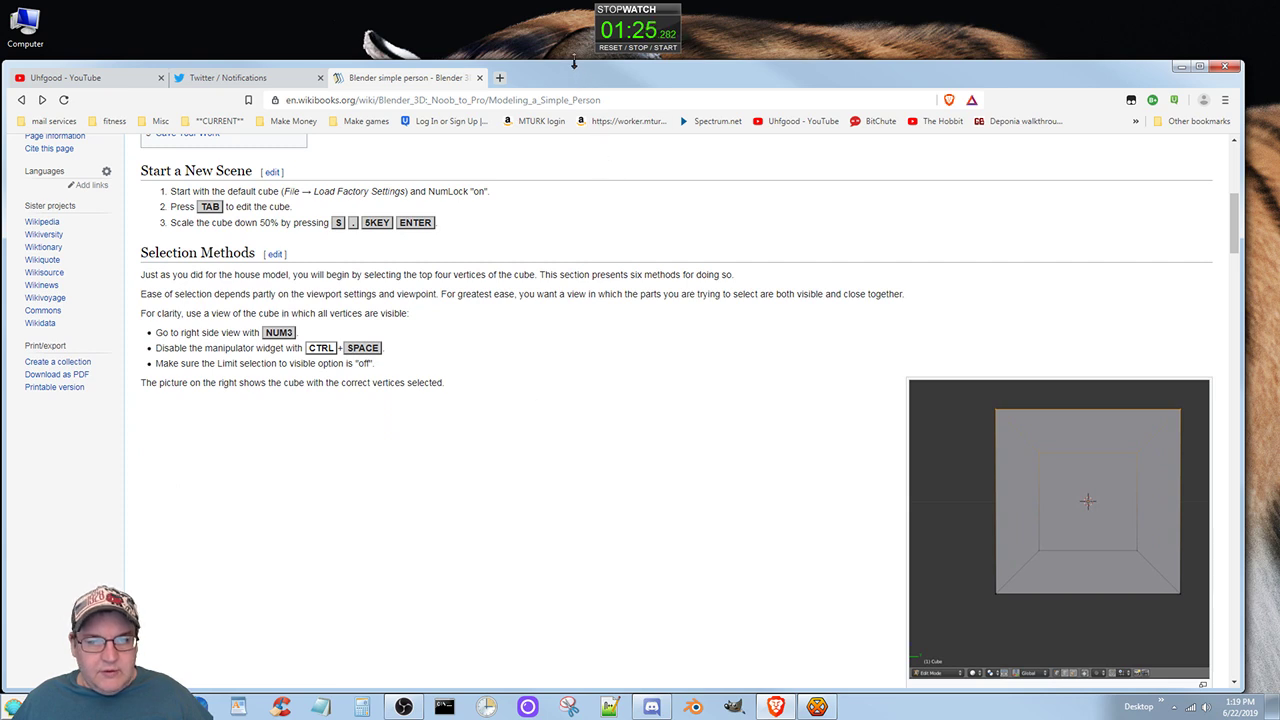
{"action": "left_click_drag", "start_coordinate": [574, 62], "coordinate": [541, 126]}
- Try emptying the Recycle Bin from its context menu, and nudge the browser window up
{"action": "right_click", "coordinate": [30, 90]}
{"action": "left_click", "coordinate": [60, 106]}
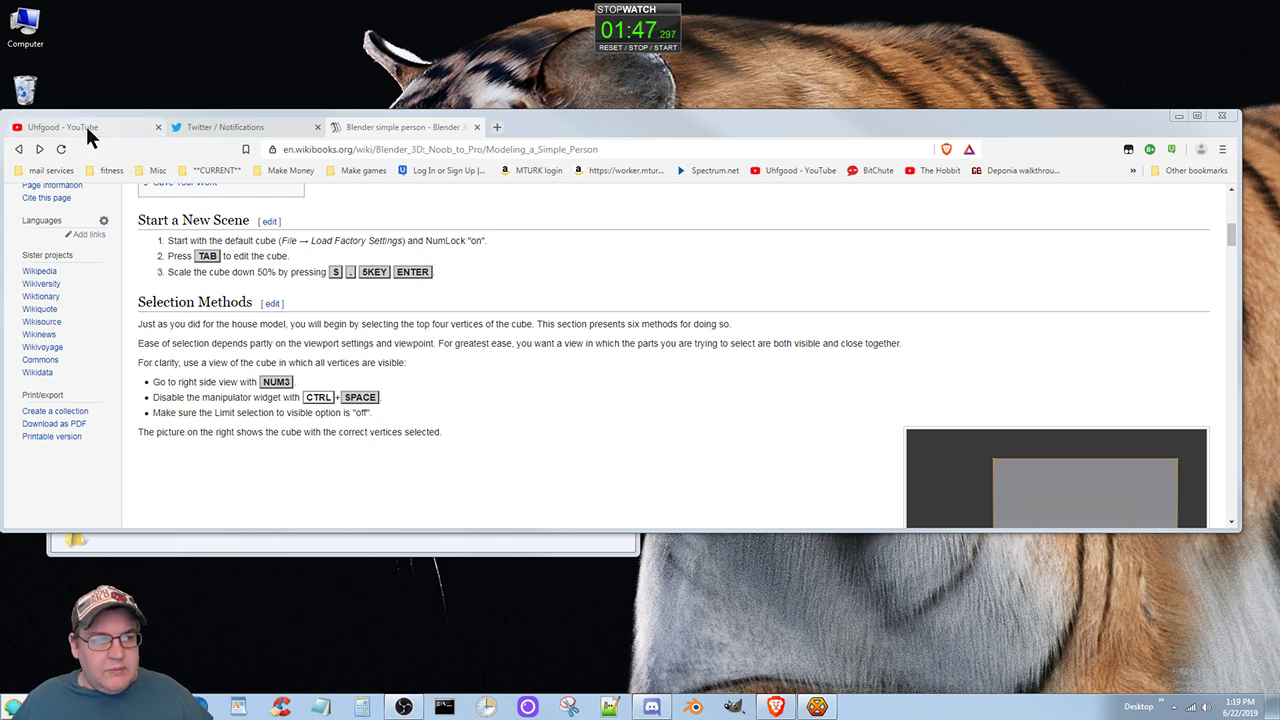
{"action": "key", "text": "Delete"}
{"action": "key", "text": "Return"}
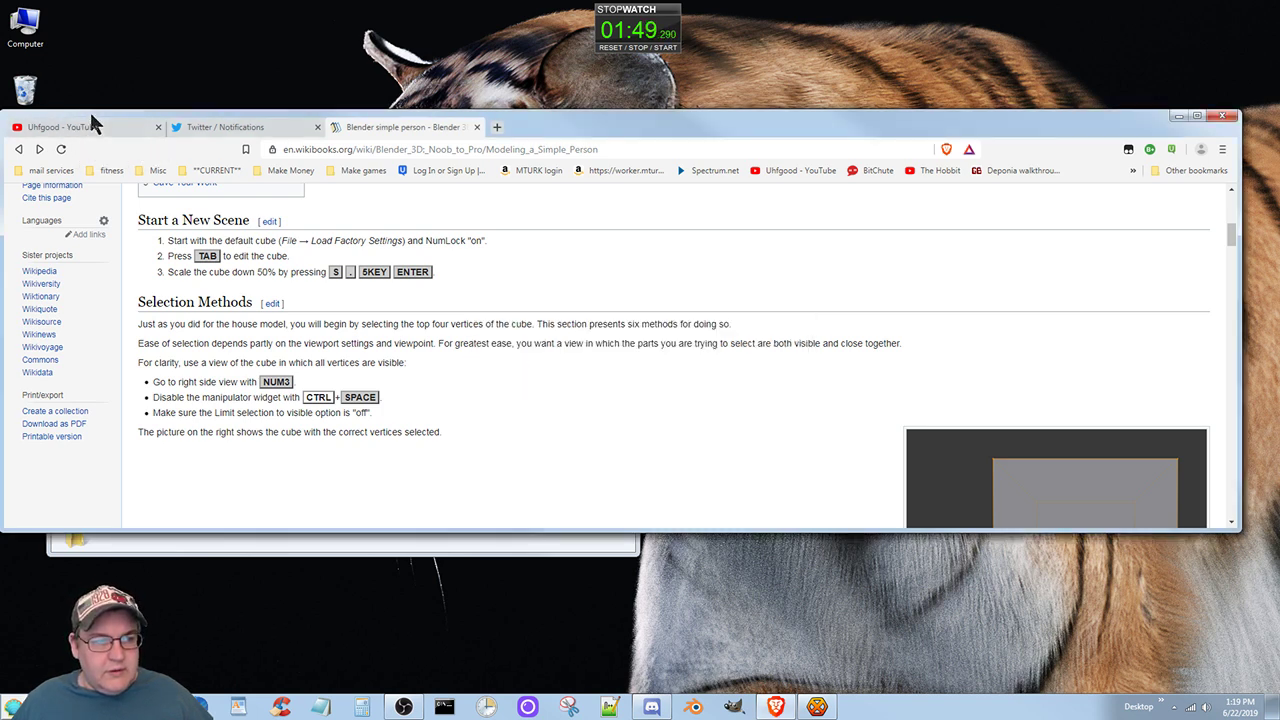
{"action": "left_click_drag", "start_coordinate": [90, 113], "coordinate": [93, 100]}
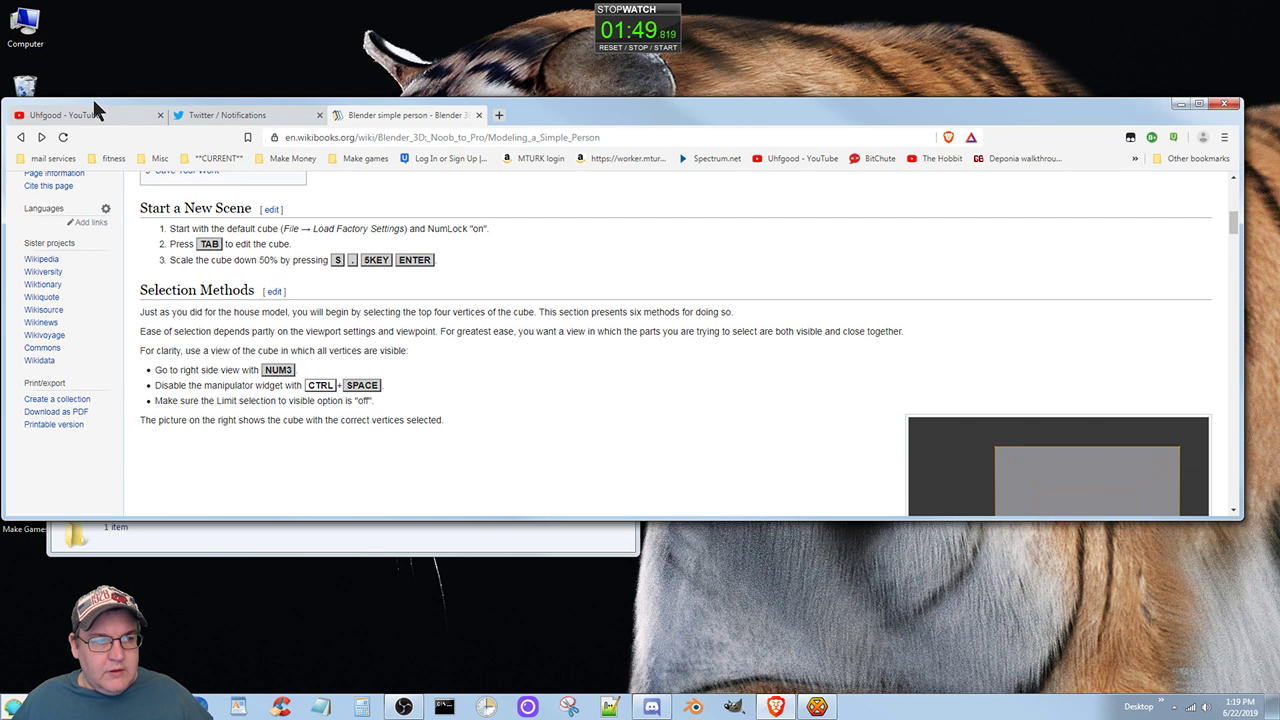
- Permanently delete the Recycle Bin's 7 items, confirming Yes, then briefly show the desktop
{"action": "left_click", "coordinate": [24, 88]}
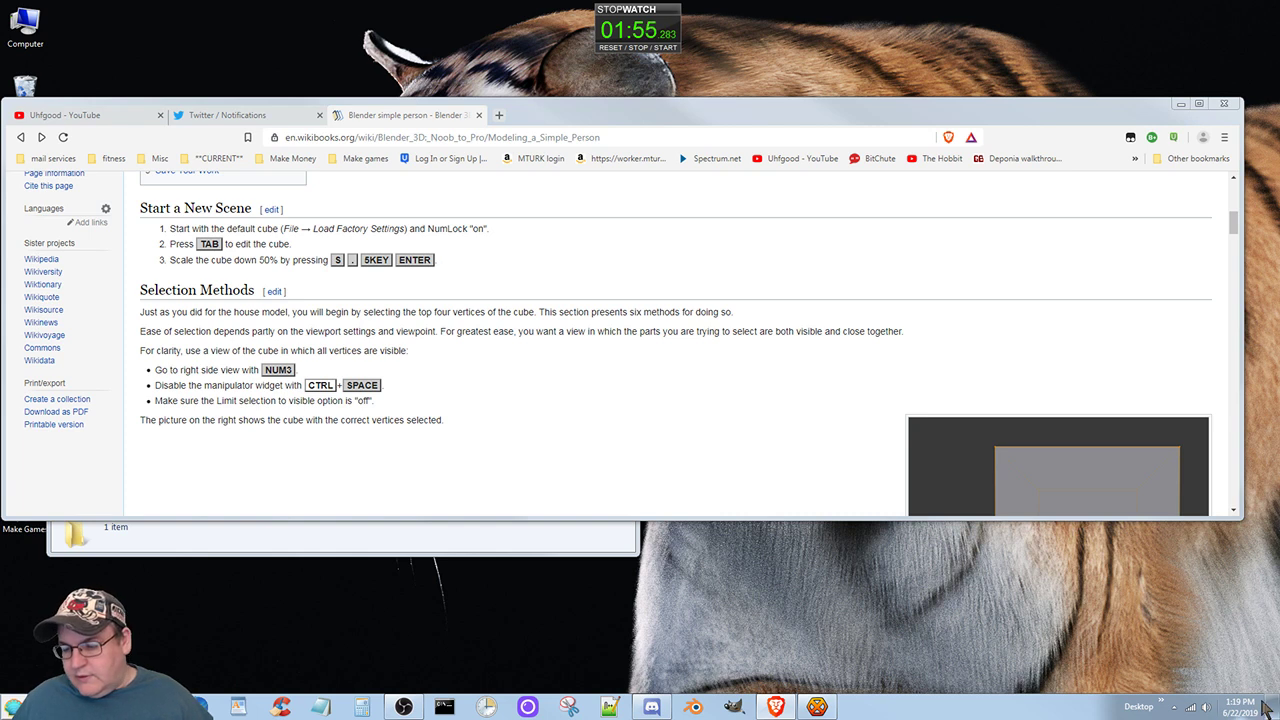
{"action": "key", "text": "Delete"}
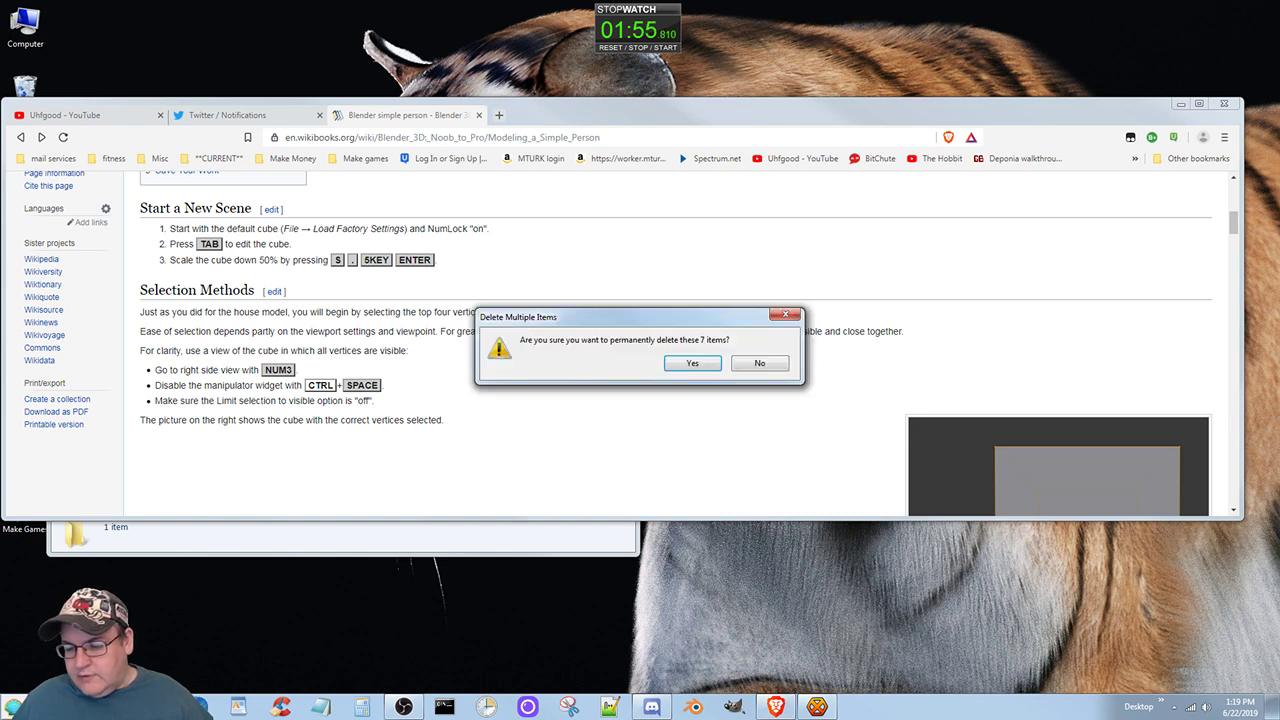
{"action": "left_click", "coordinate": [689, 365]}
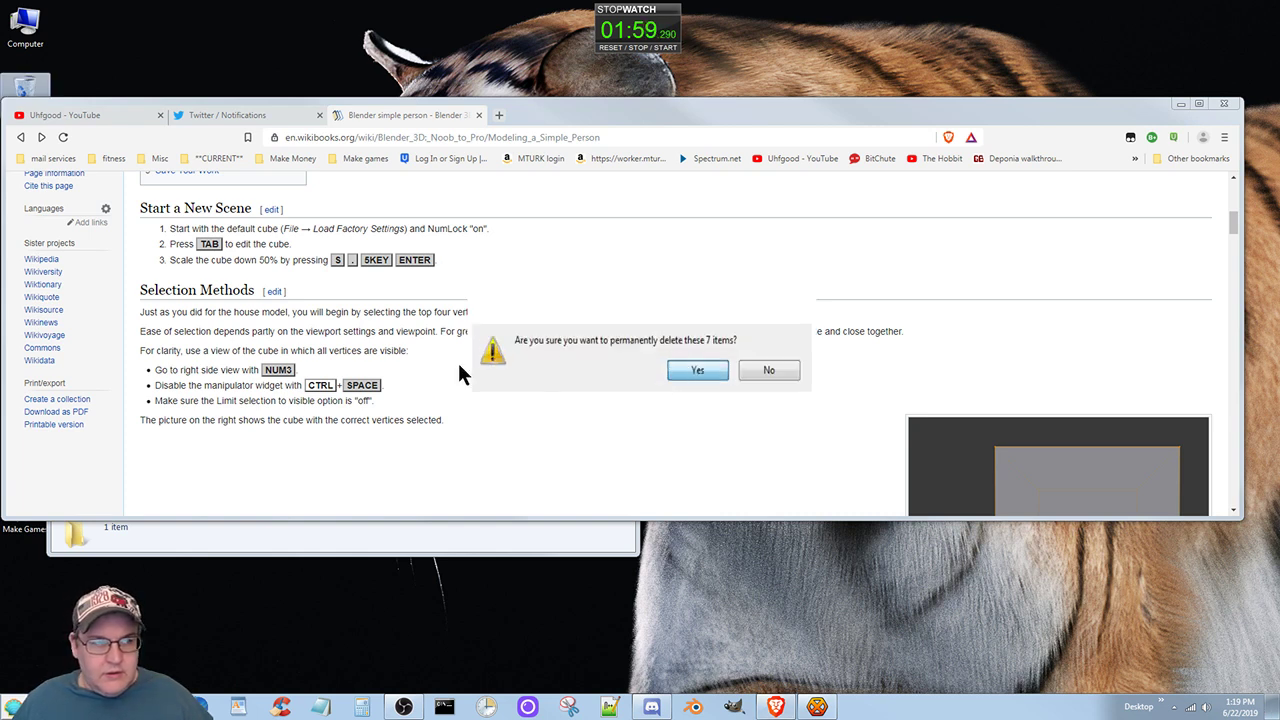
{"action": "left_click", "coordinate": [1276, 708]}
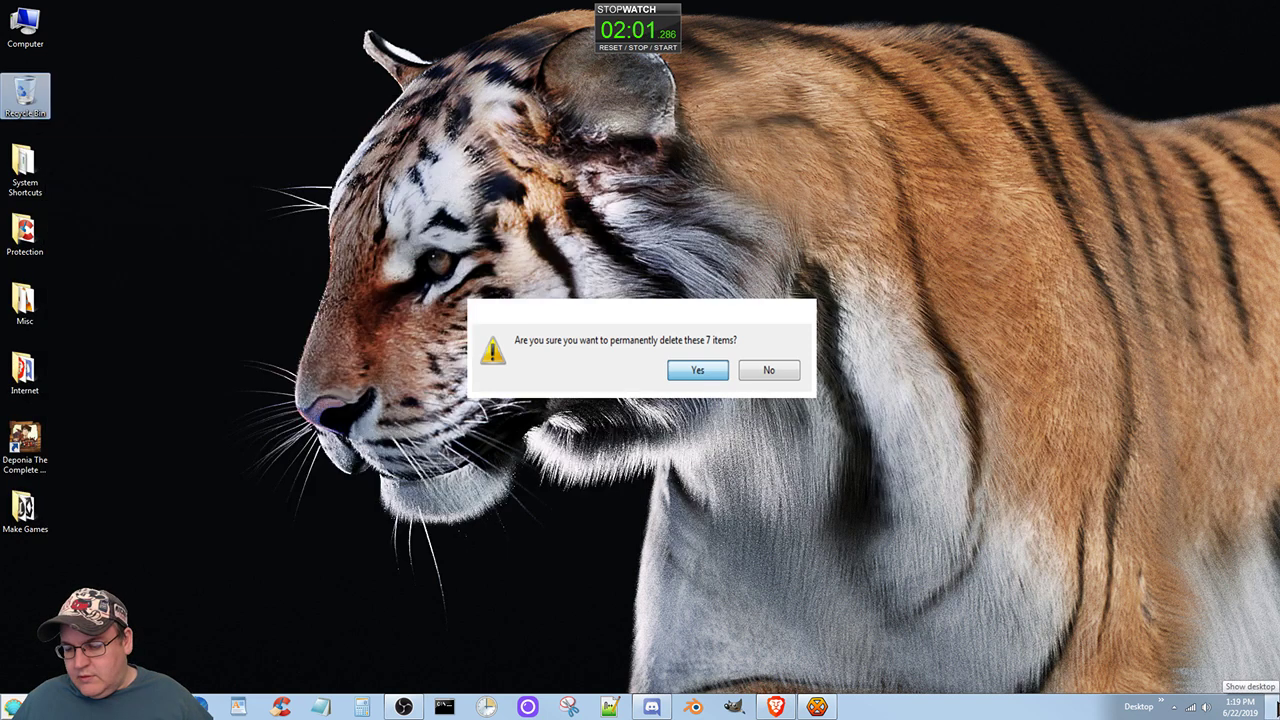
{"action": "left_click", "coordinate": [1276, 708]}
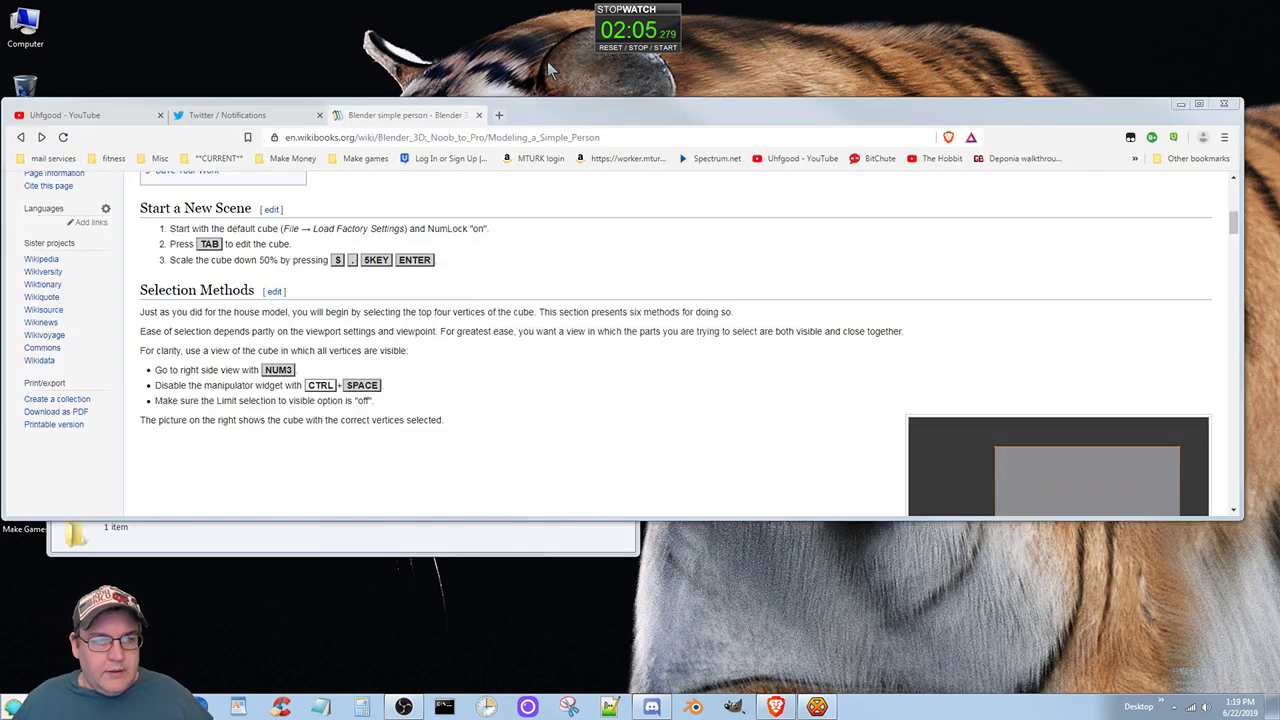
- Drag the browser window higher up the screen
{"action": "left_click_drag", "start_coordinate": [560, 112], "coordinate": [561, 70]}
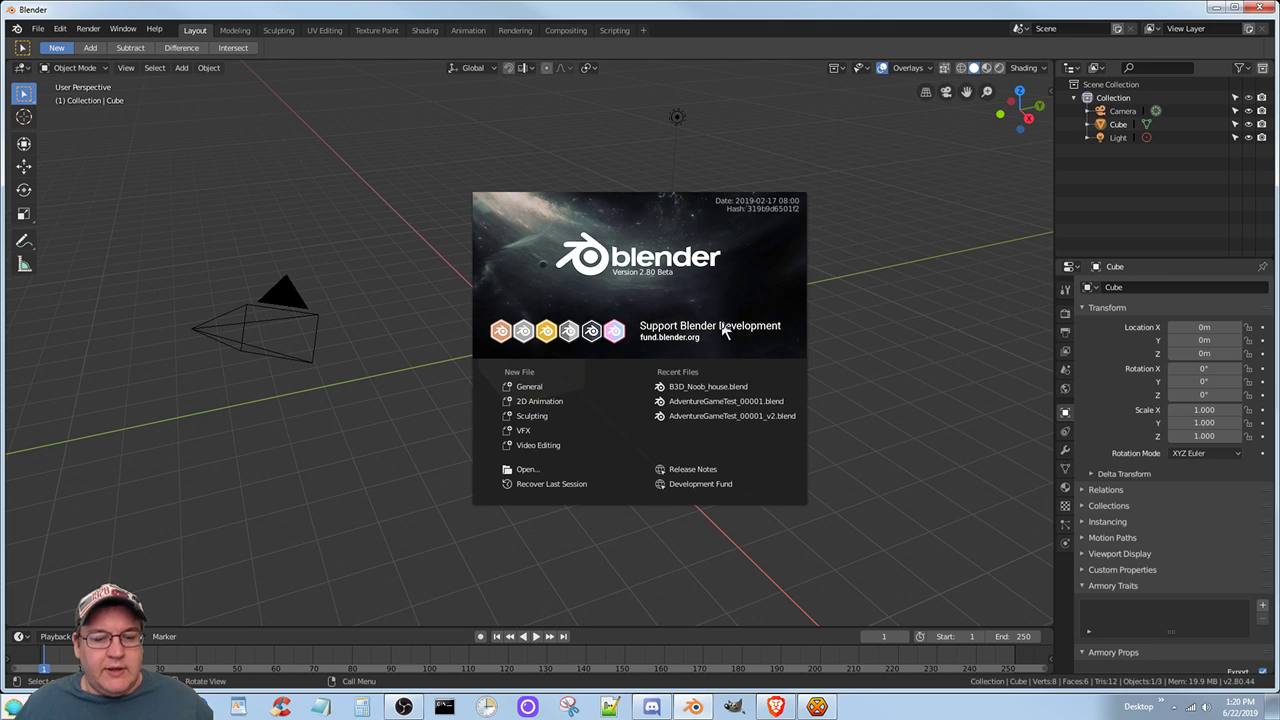
- Close the splash and restore Blender to a narrower window below the tutorial page
{"action": "left_click", "coordinate": [855, 347]}
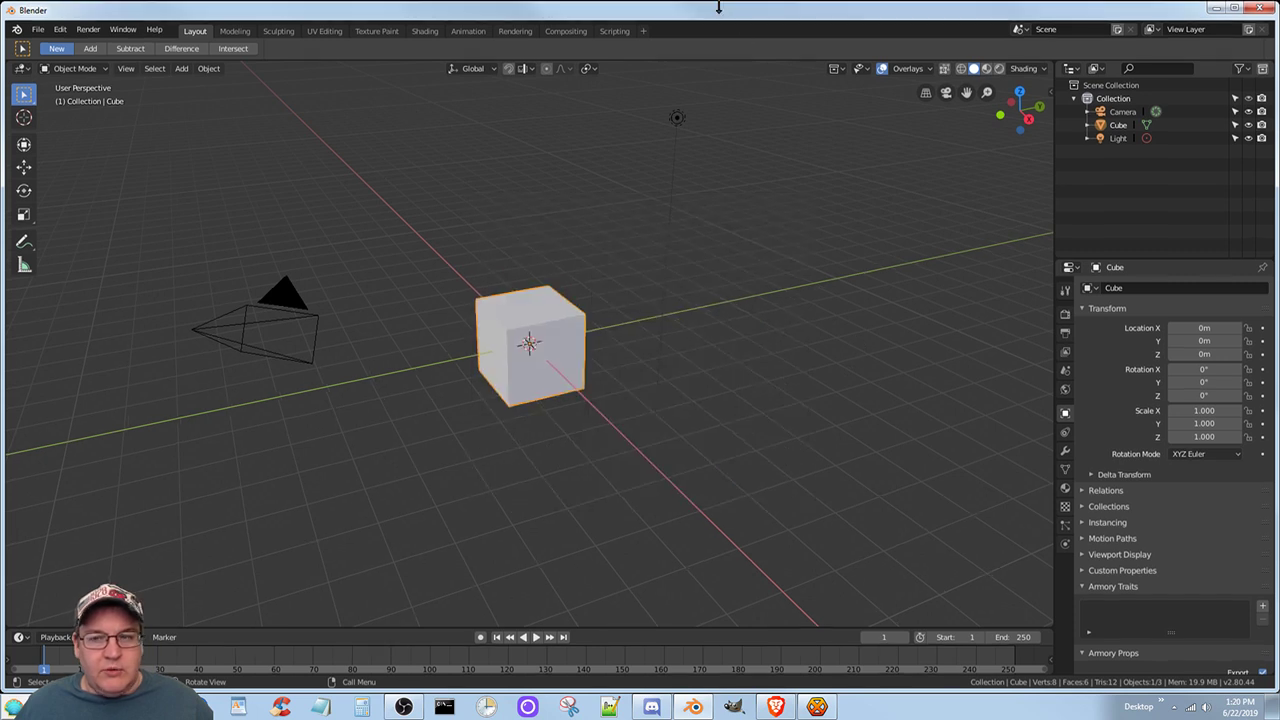
{"action": "left_click_drag", "start_coordinate": [728, 10], "coordinate": [740, 219]}
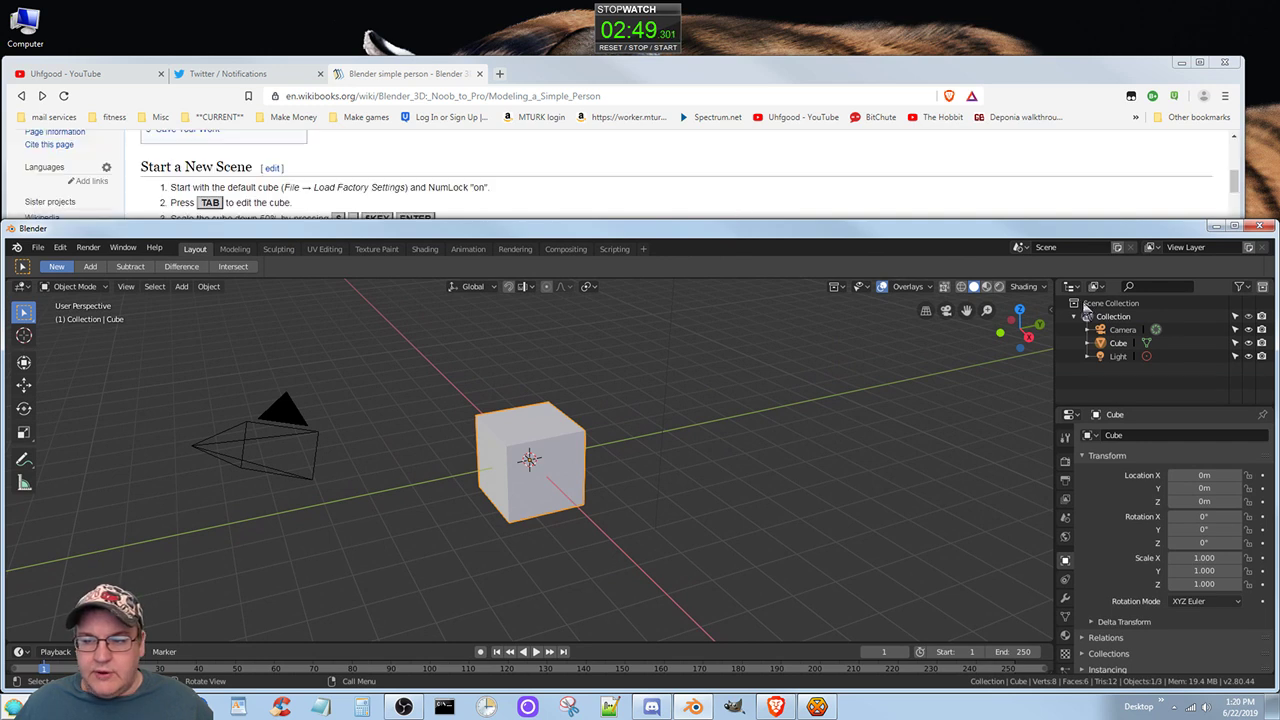
{"action": "left_click_drag", "start_coordinate": [1272, 292], "coordinate": [1244, 292]}
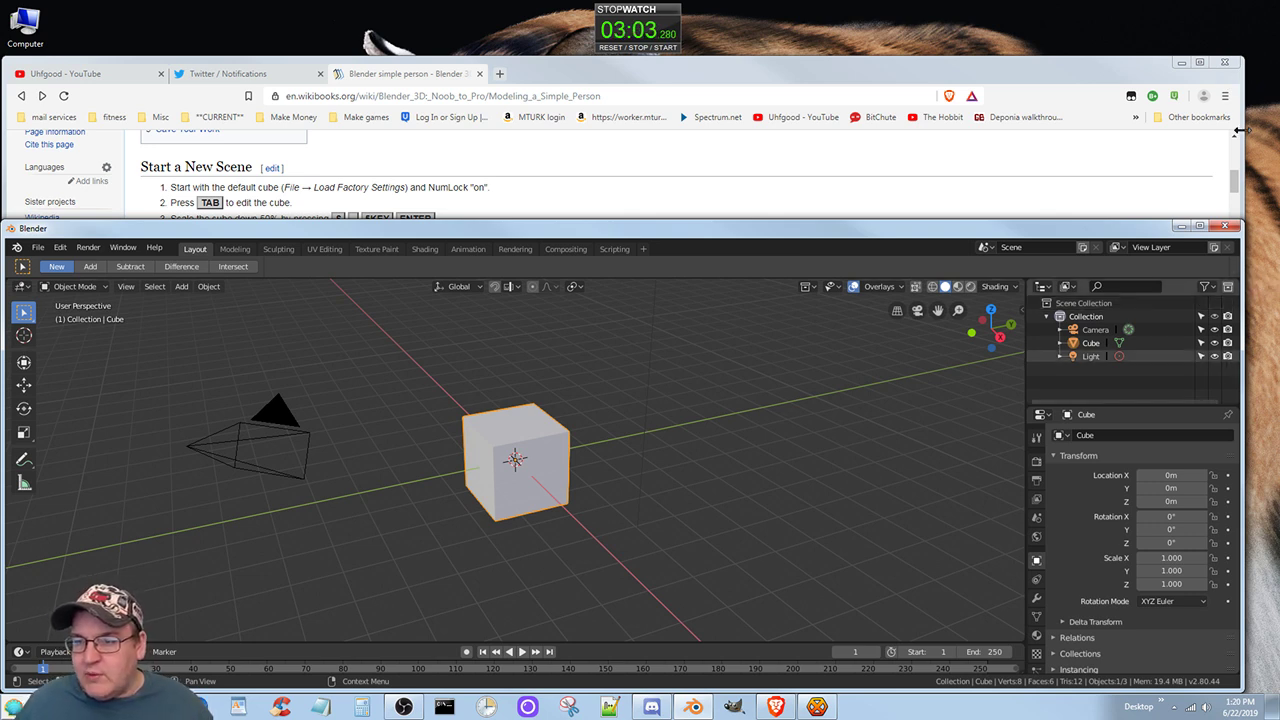
{"action": "left_click_drag", "start_coordinate": [1250, 100], "coordinate": [1235, 93]}
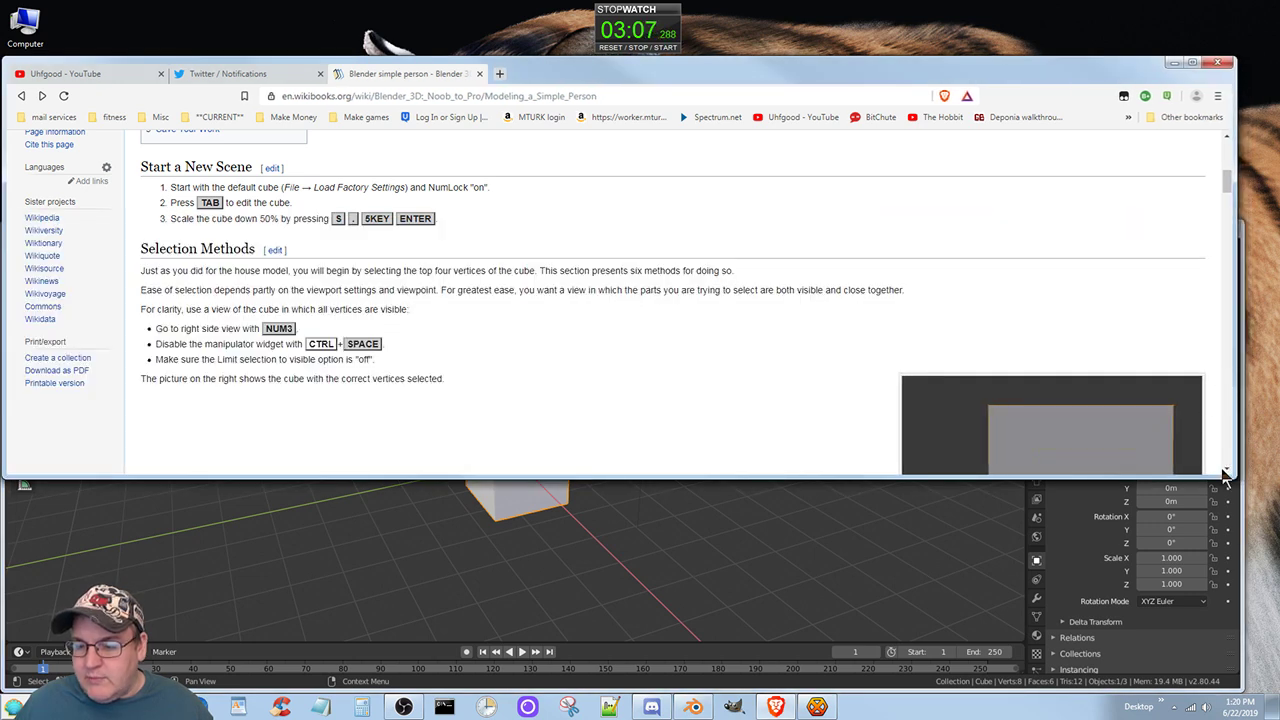
{"action": "left_click_drag", "start_coordinate": [1247, 522], "coordinate": [1237, 515]}
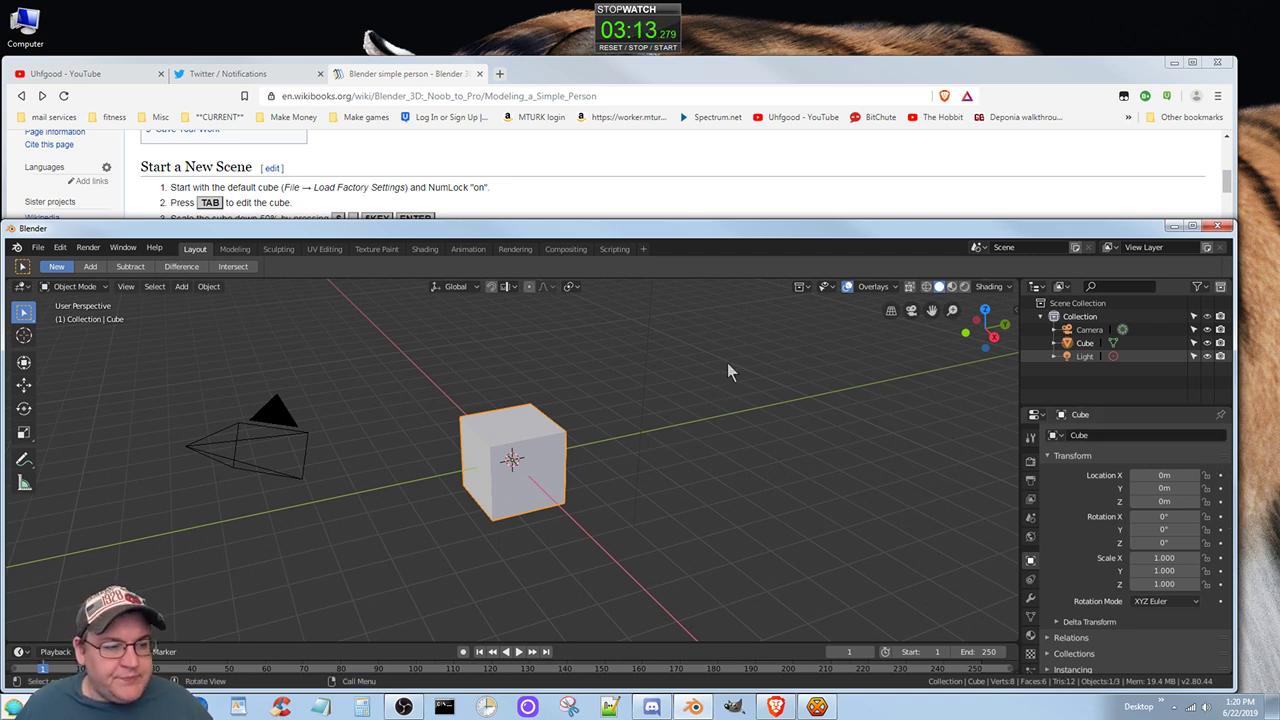
{"action": "left_click", "coordinate": [658, 67]}
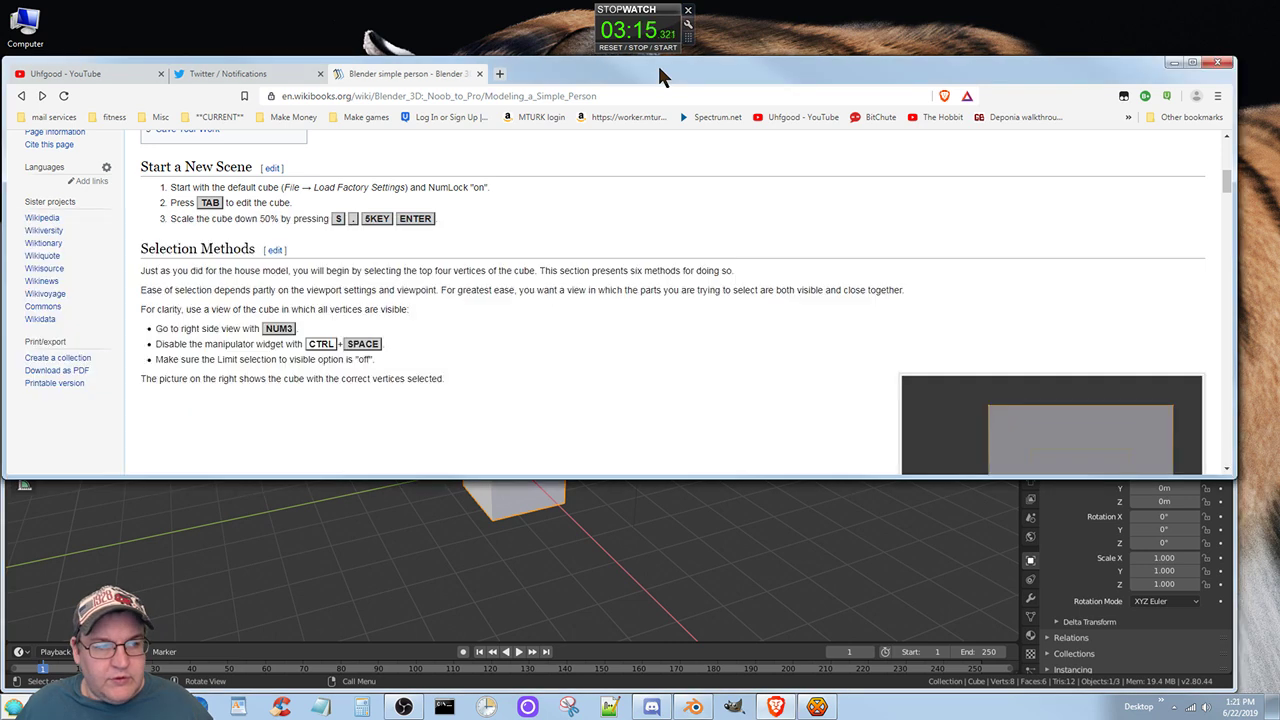
- Select the cube, enter Edit Mode and start a scale, then cancel it
{"action": "left_click", "coordinate": [645, 530]}
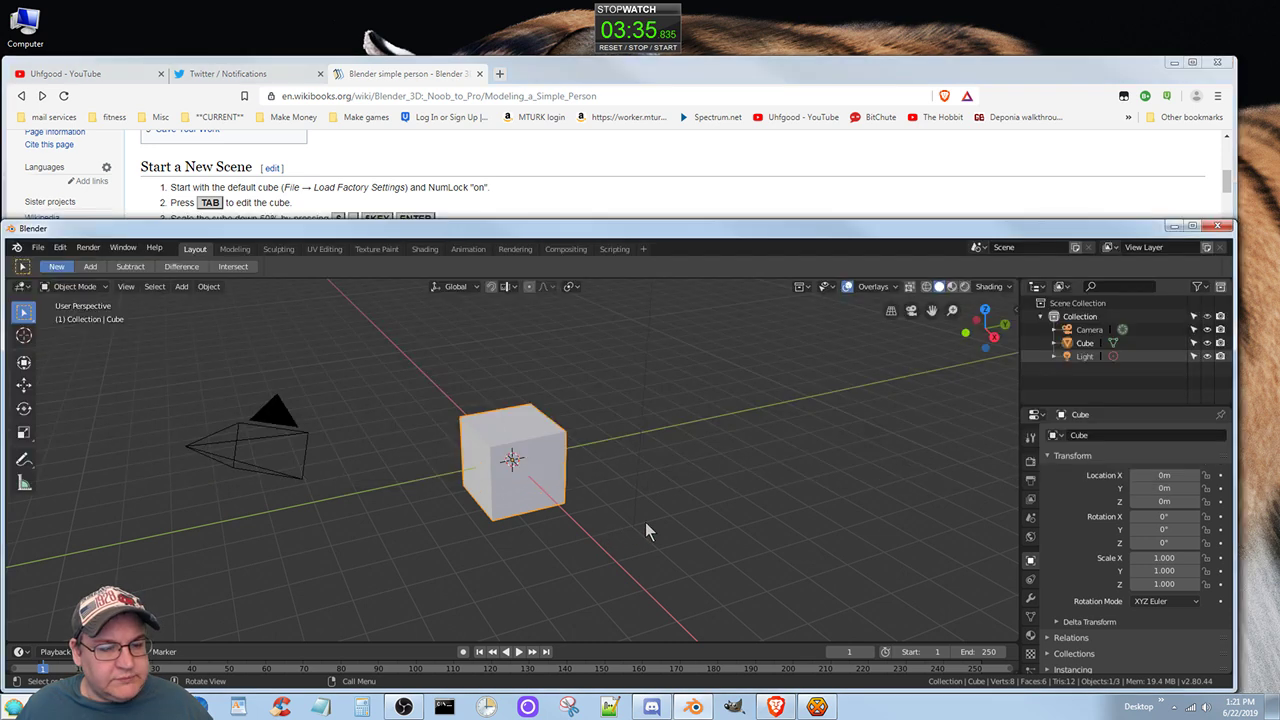
{"action": "left_click", "coordinate": [540, 470]}
{"action": "key", "text": "Tab"}
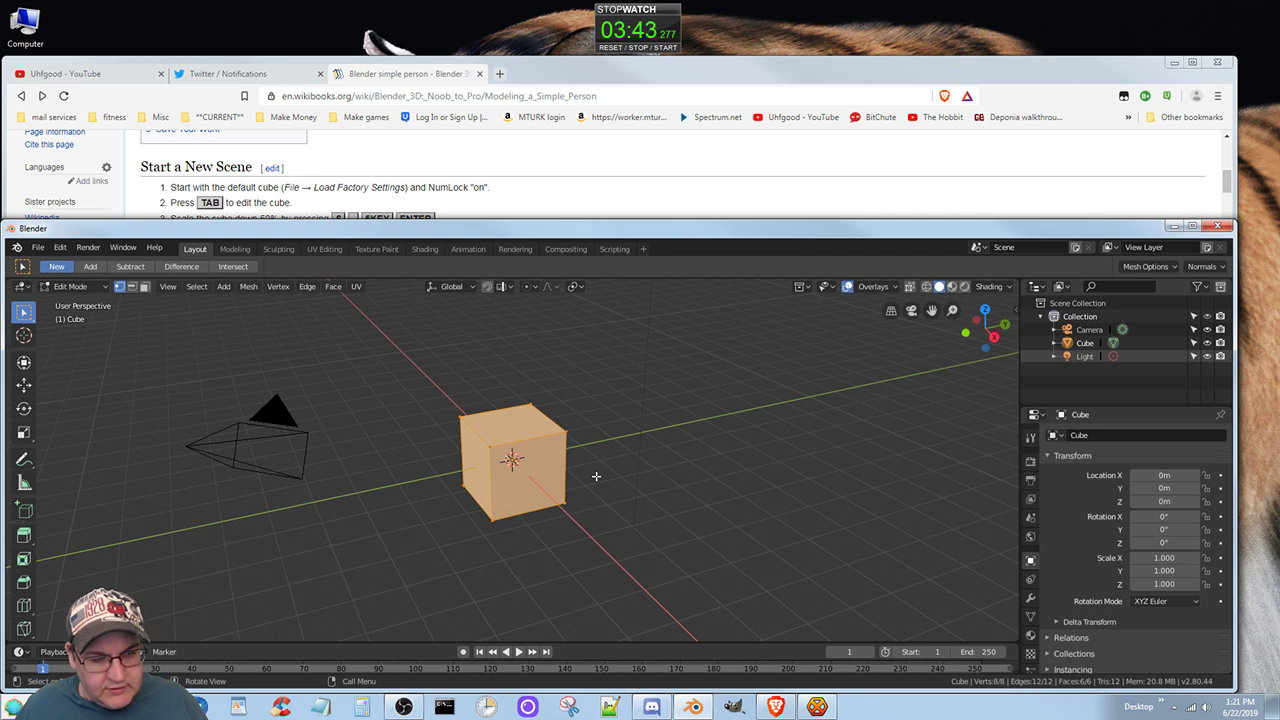
{"action": "key", "text": "s"}
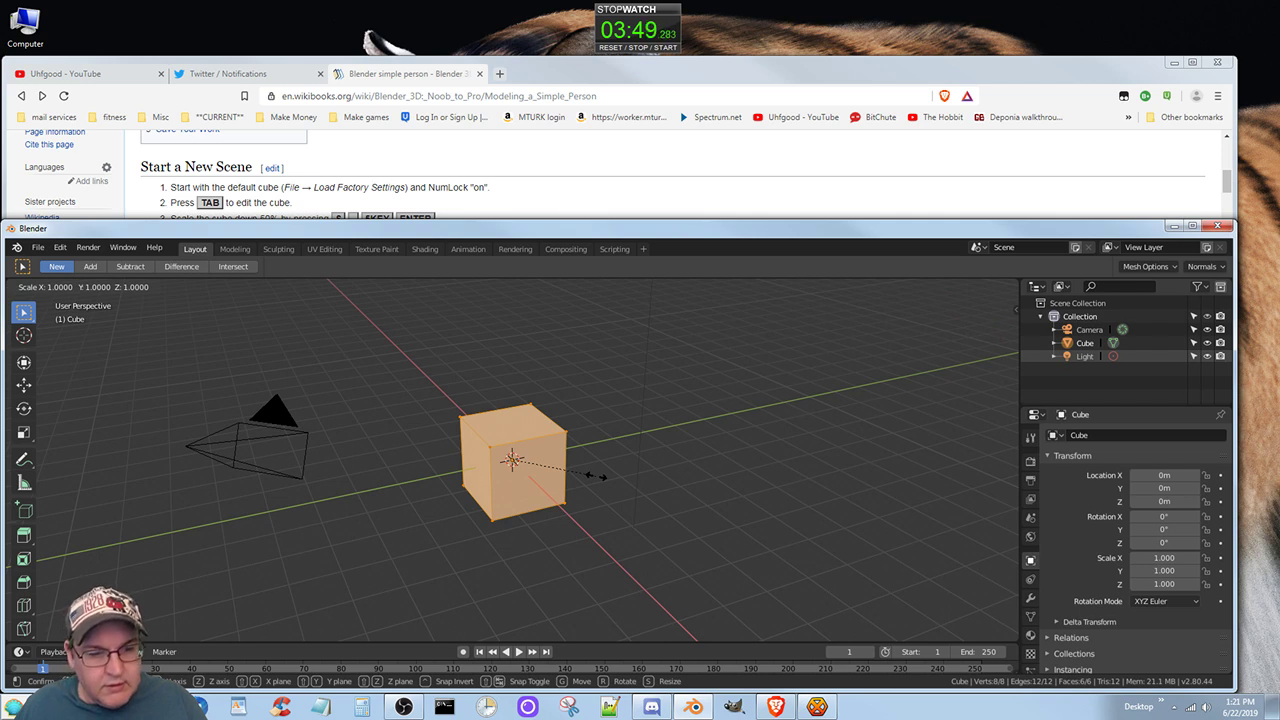
{"action": "type", "text": "."}
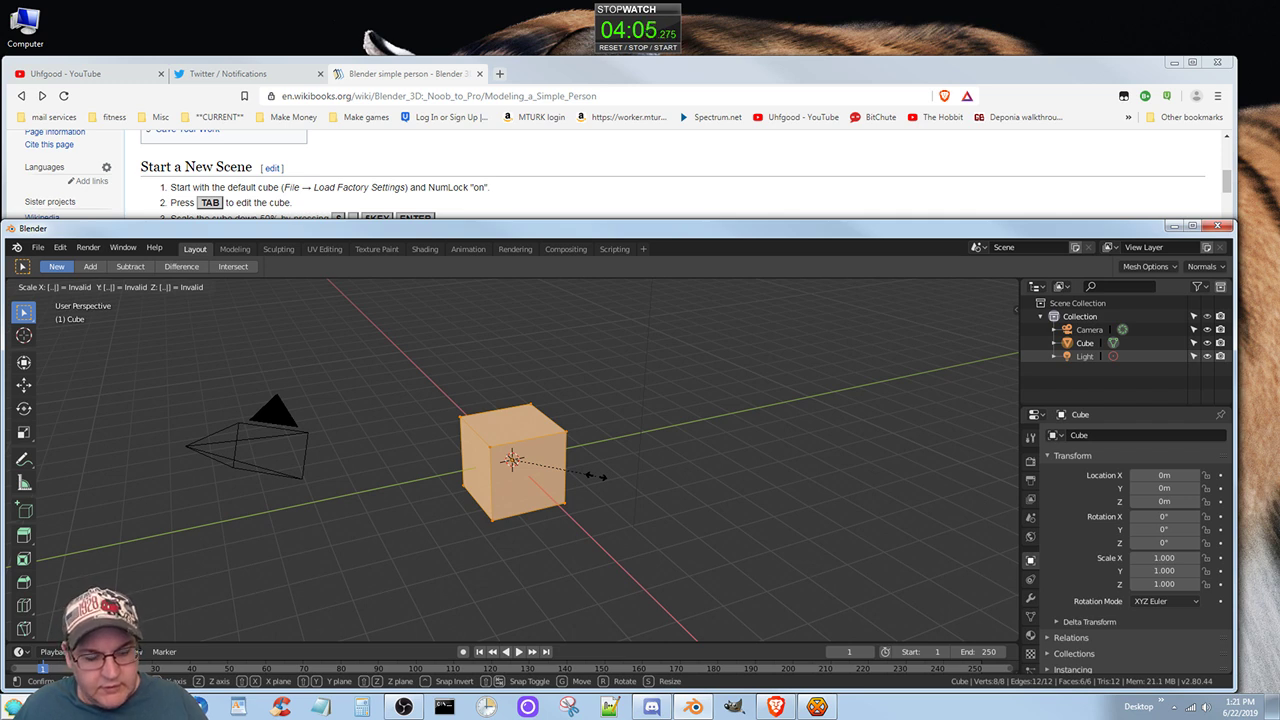
{"action": "key", "text": "Escape"}
- Scale the cube's mesh by 0.5 in Edit Mode
{"action": "key", "text": "Tab"}
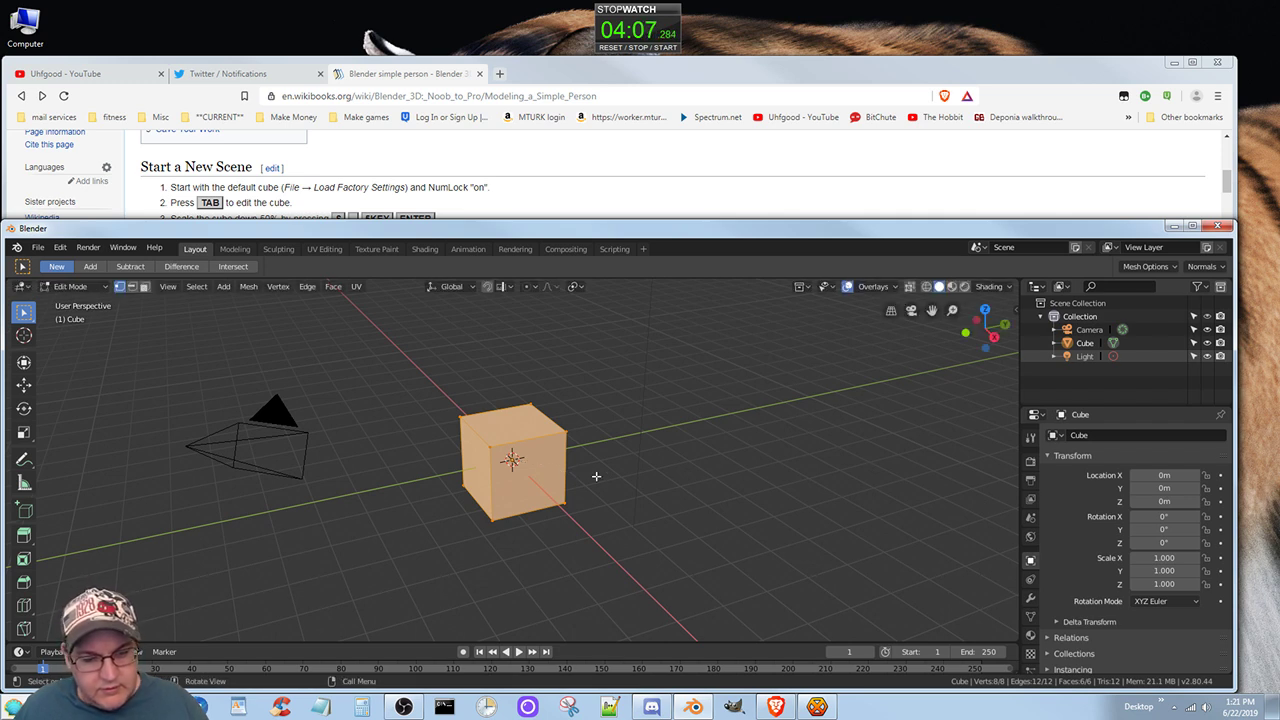
{"action": "key", "text": "ctrl"}
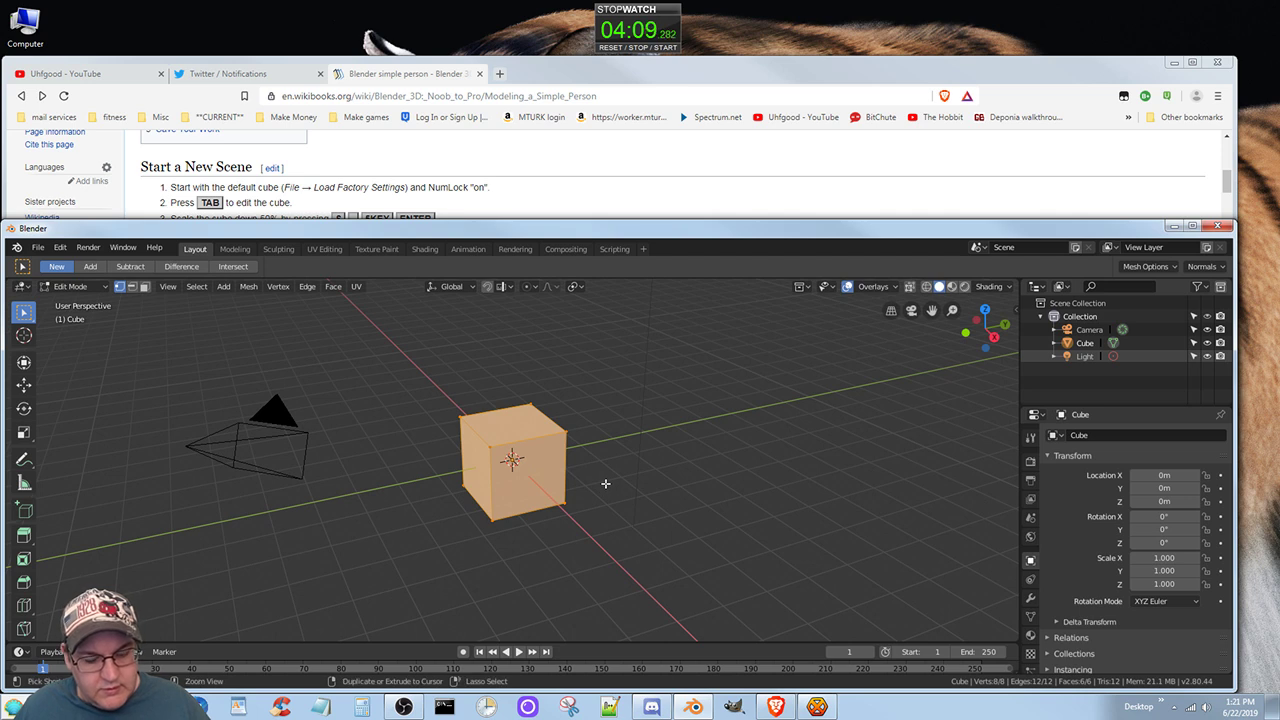
{"action": "key", "text": "Tab"}
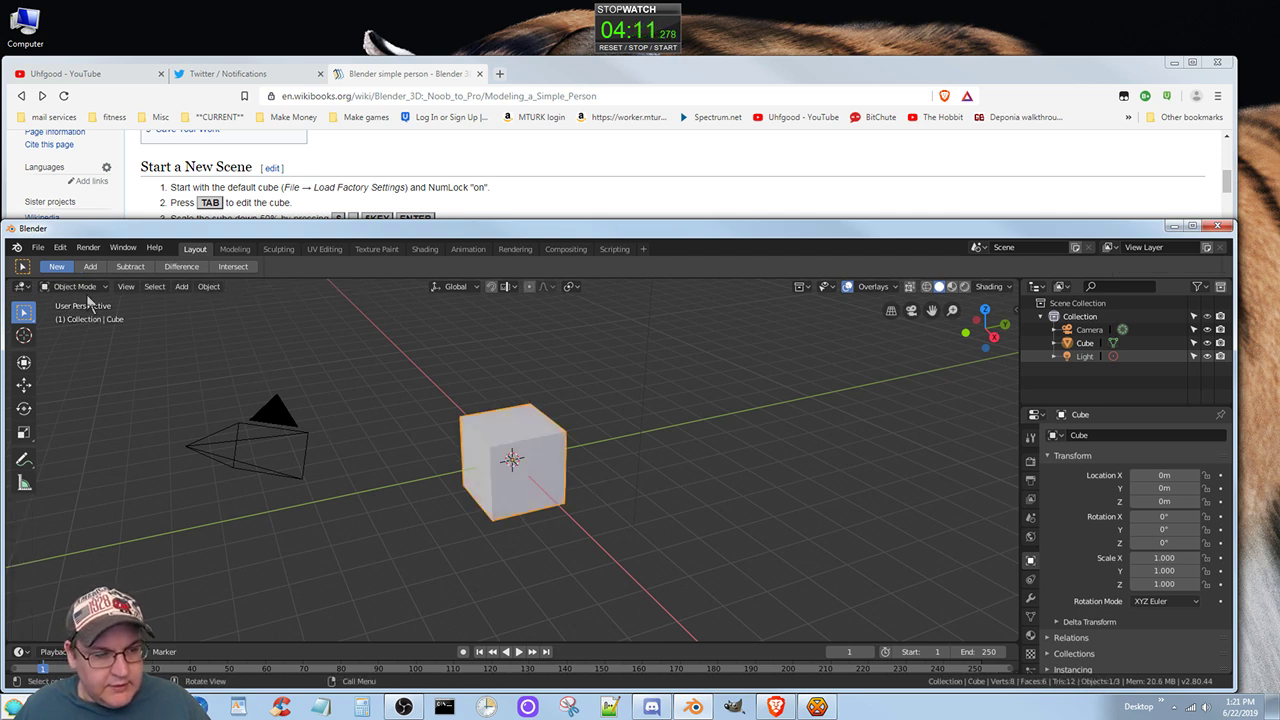
{"action": "key", "text": "Tab"}
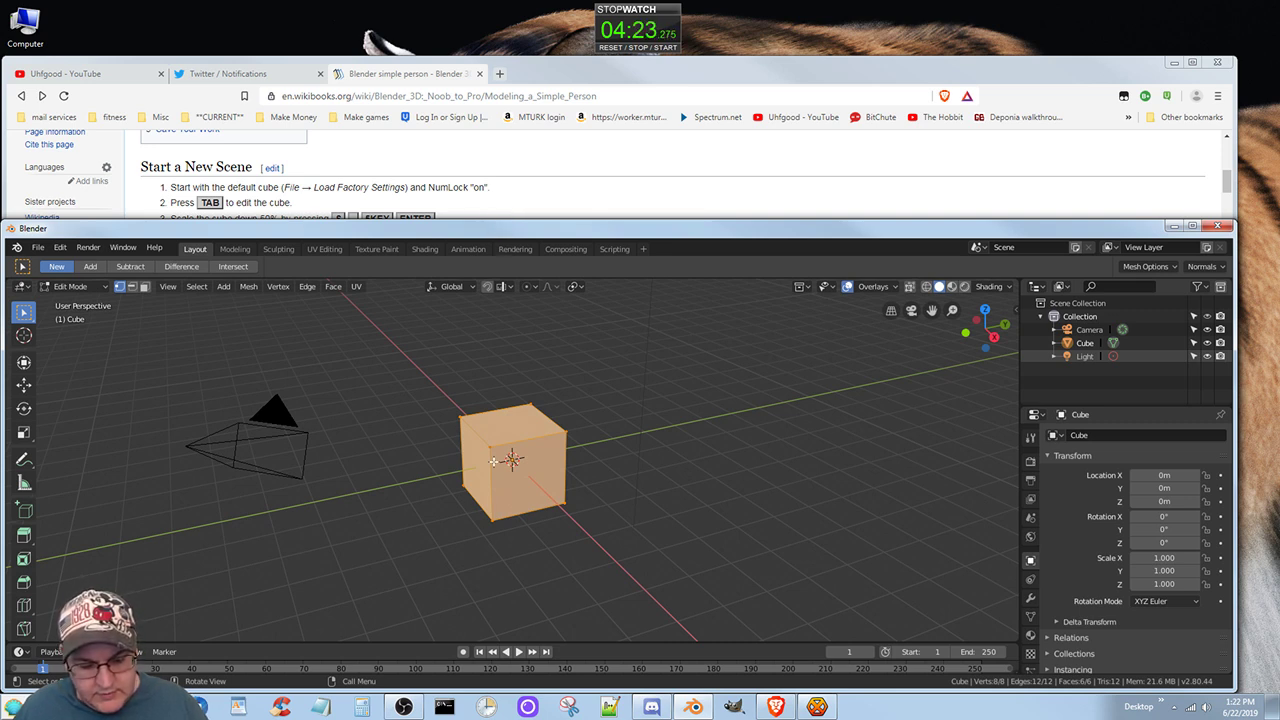
{"action": "key", "text": "s"}
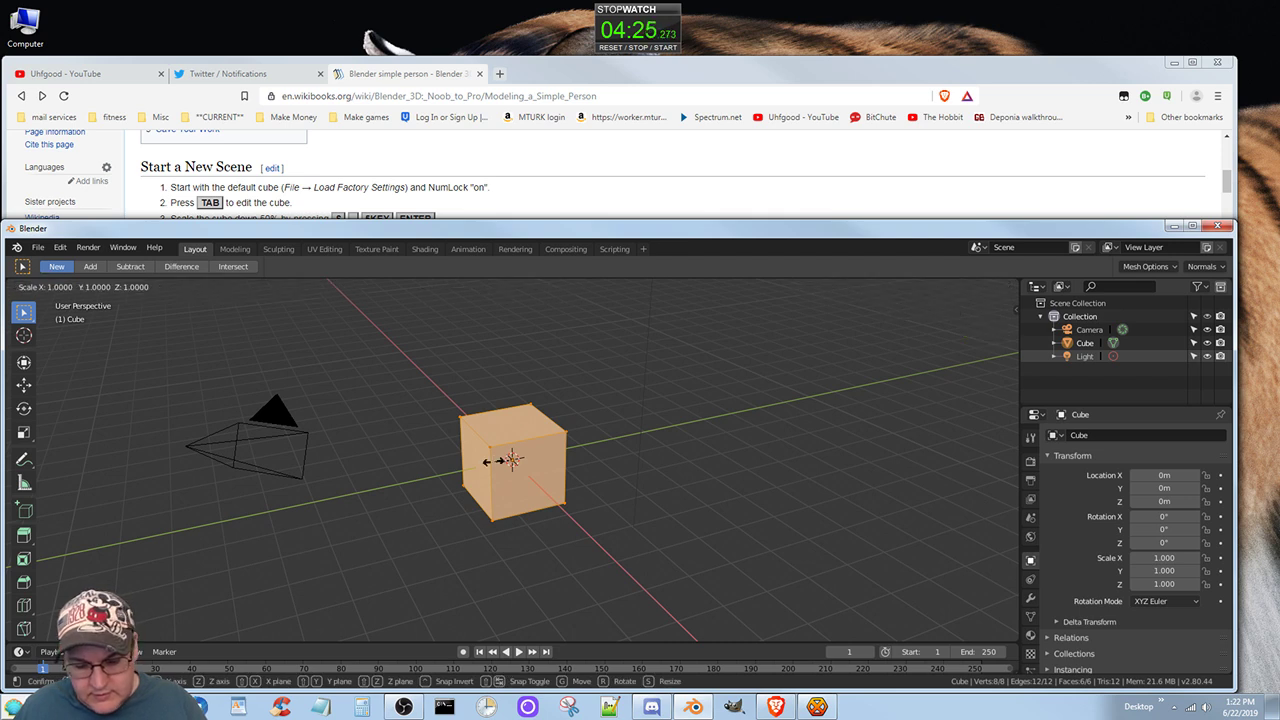
{"action": "type", "text": ".5"}
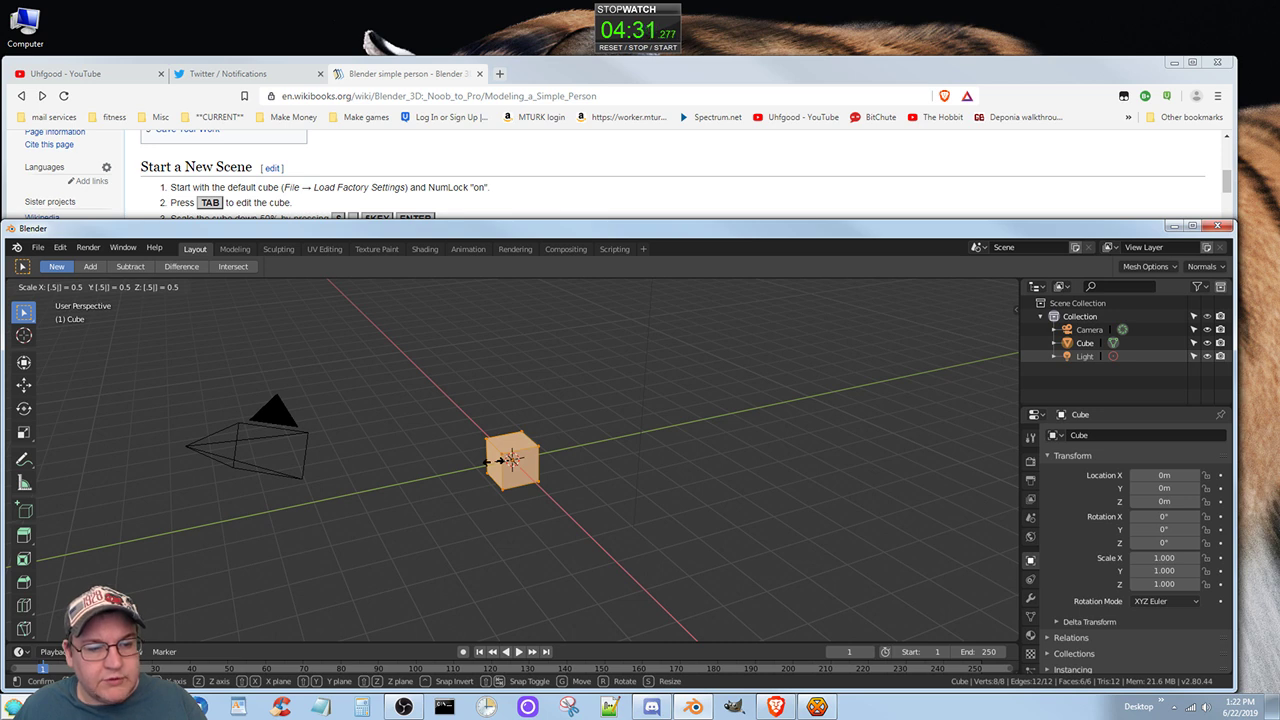
{"action": "key", "text": "Return"}
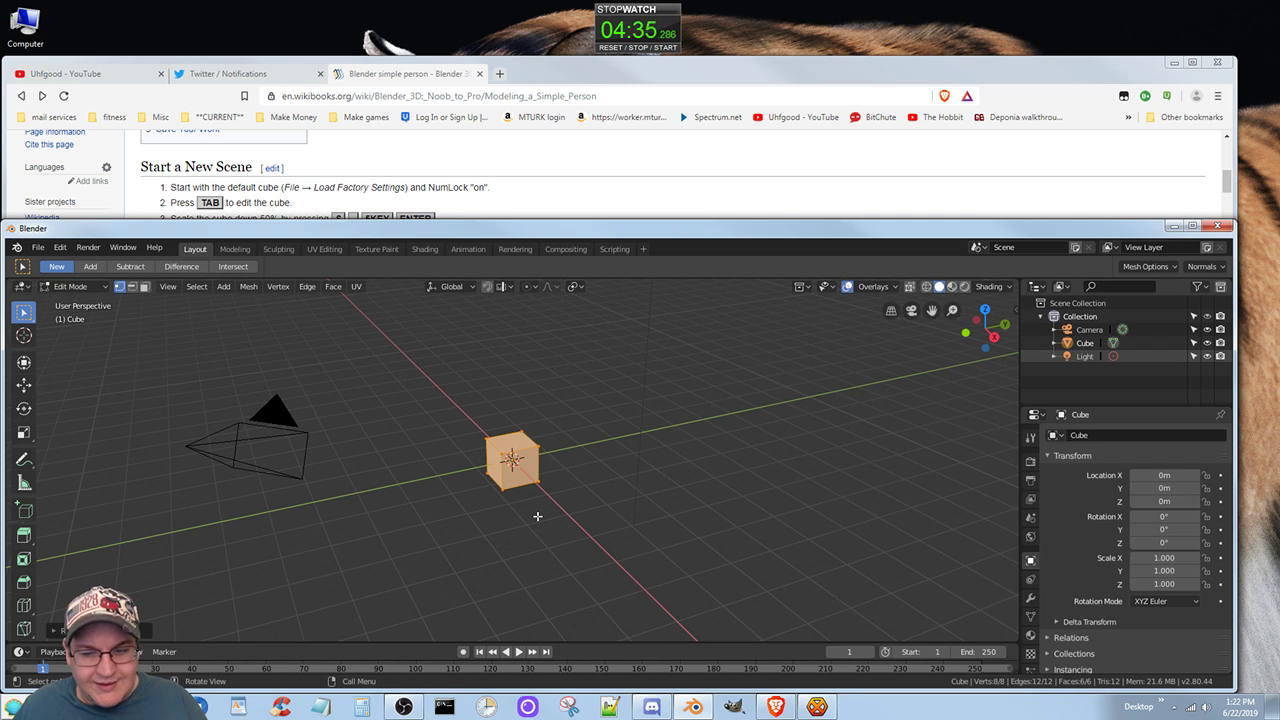
{"action": "left_click", "coordinate": [606, 86]}
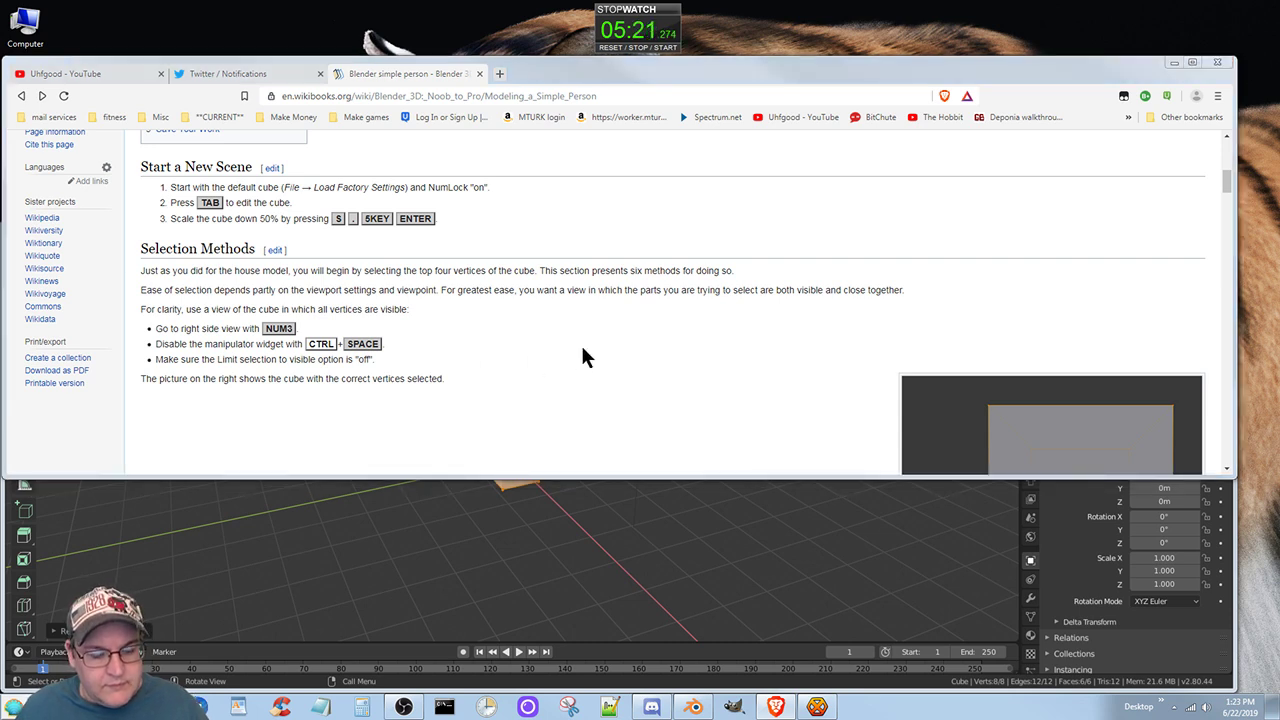
{"action": "key", "text": "alt+Tab"}
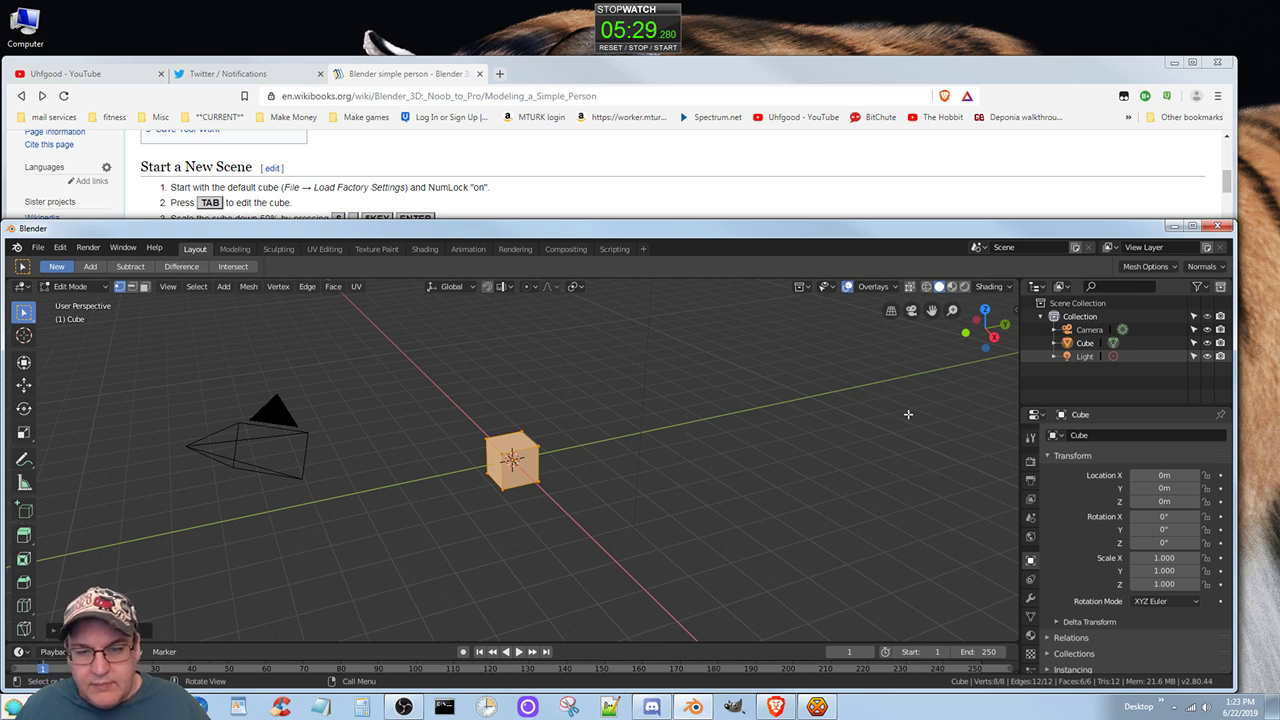
- Turn on X-ray and view the cube from the Right (Numpad 3), briefly checking camera view
{"action": "left_click", "coordinate": [910, 287]}
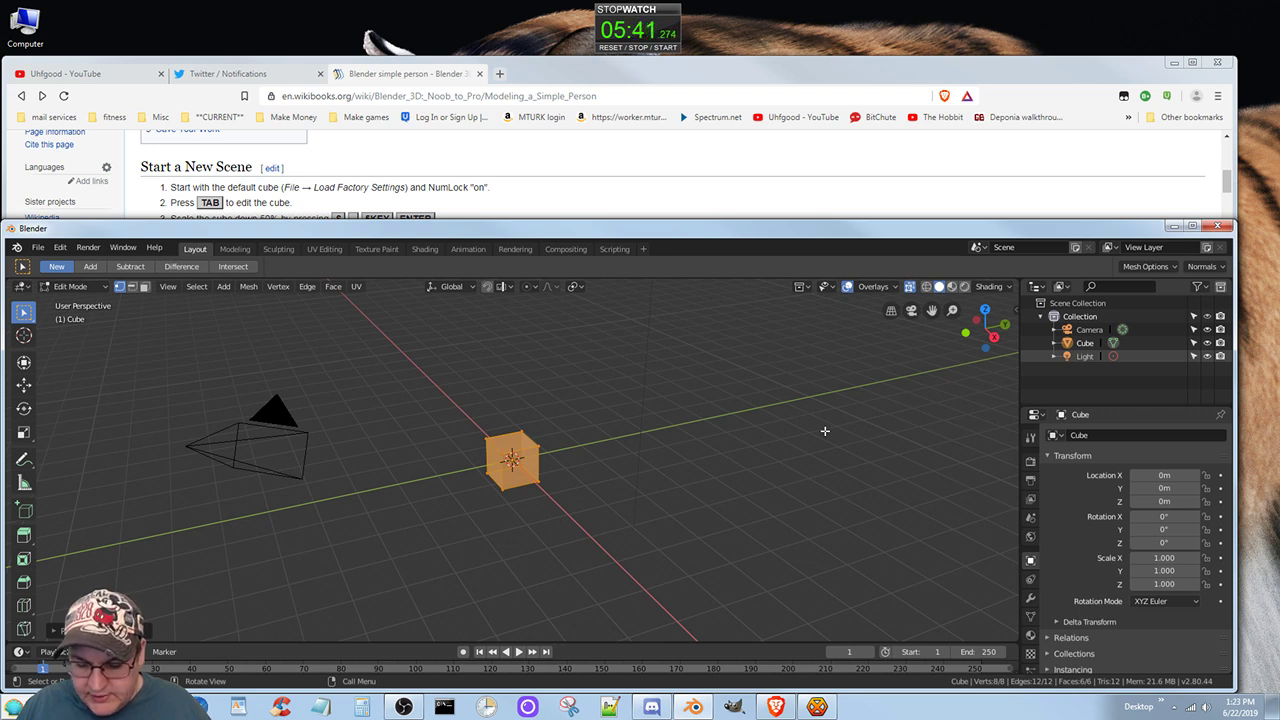
{"action": "key", "text": "KP_3"}
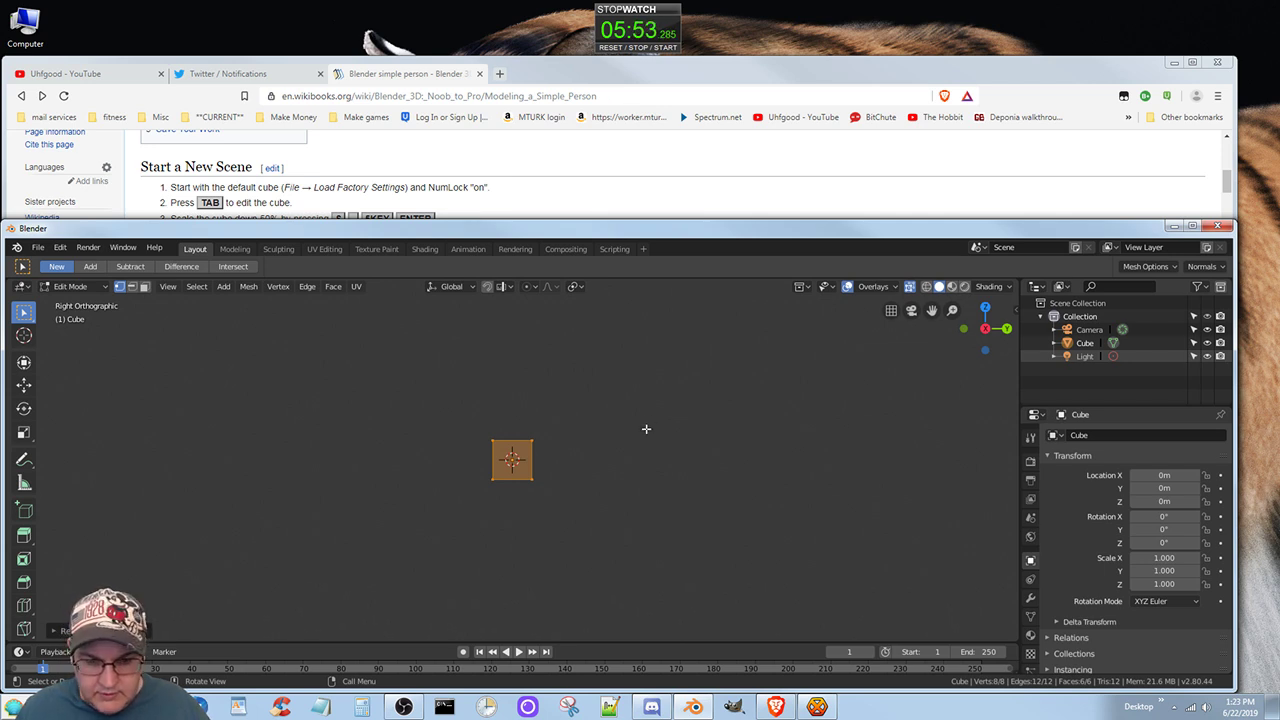
{"action": "key", "text": "KP_0"}
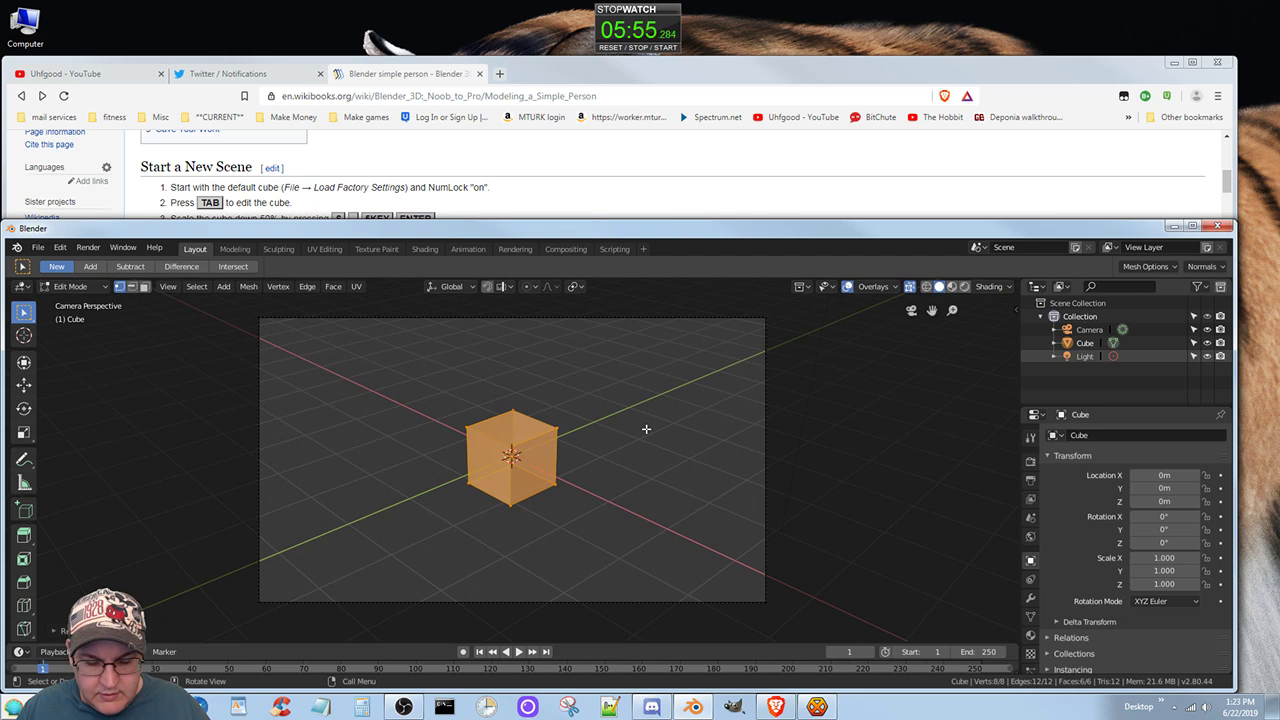
{"action": "key", "text": "KP_3"}
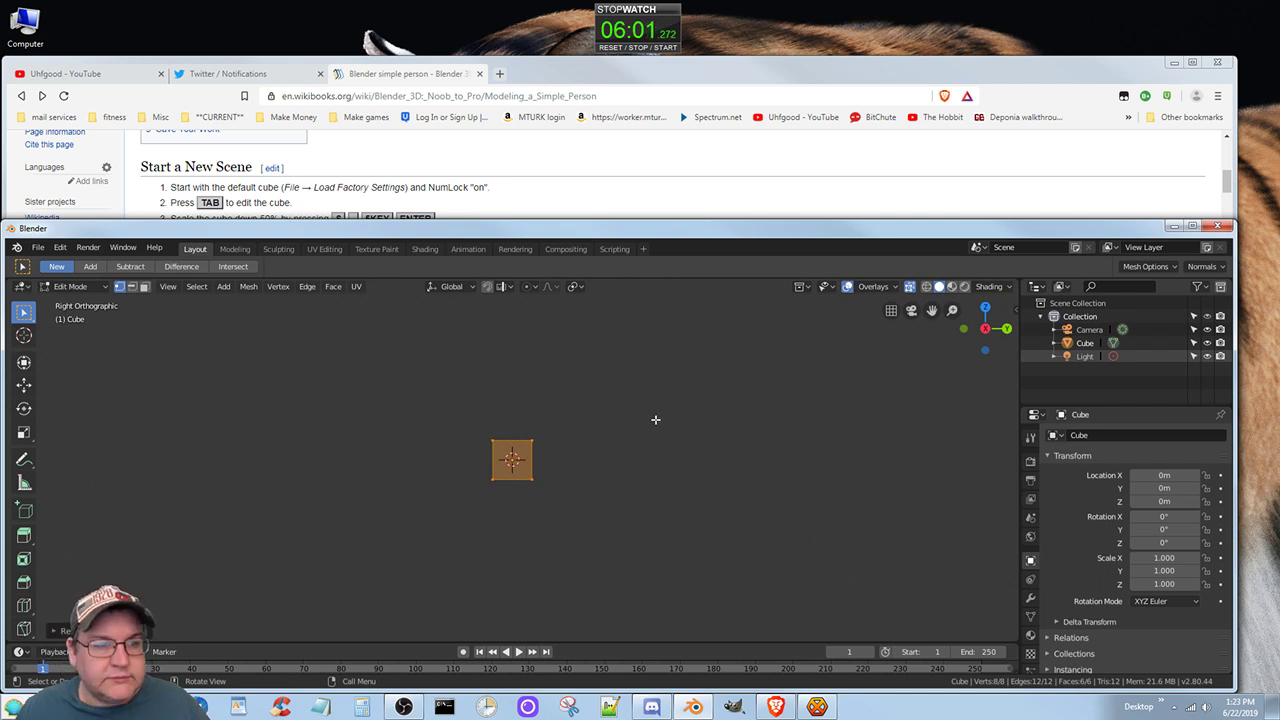
- Bring the tutorial forward and scroll to its image of the correctly selected vertices
{"action": "left_click", "coordinate": [551, 65]}
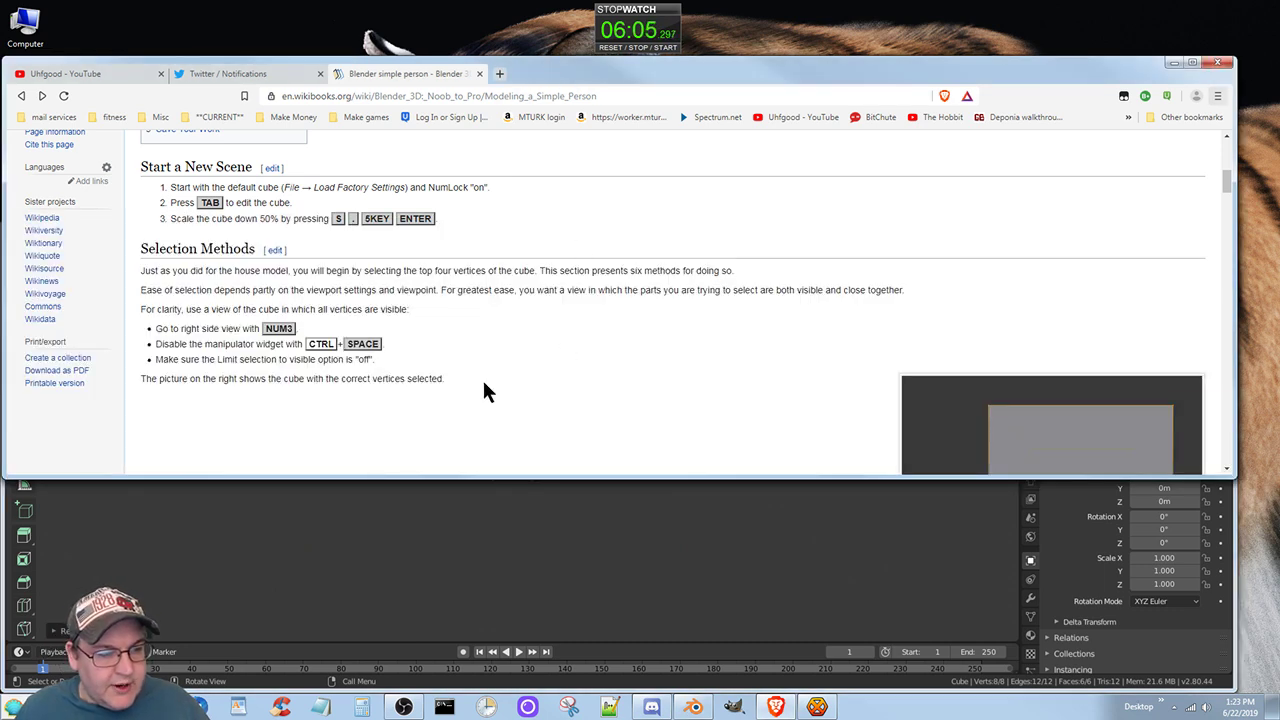
{"action": "scroll", "coordinate": [490, 377], "scroll_direction": "down", "scroll_amount": 1}
{"action": "scroll", "coordinate": [490, 377], "scroll_direction": "up", "scroll_amount": 1}
{"action": "scroll", "coordinate": [490, 377], "scroll_direction": "down", "scroll_amount": 1}
{"action": "scroll", "coordinate": [490, 377], "scroll_direction": "down", "scroll_amount": 1}
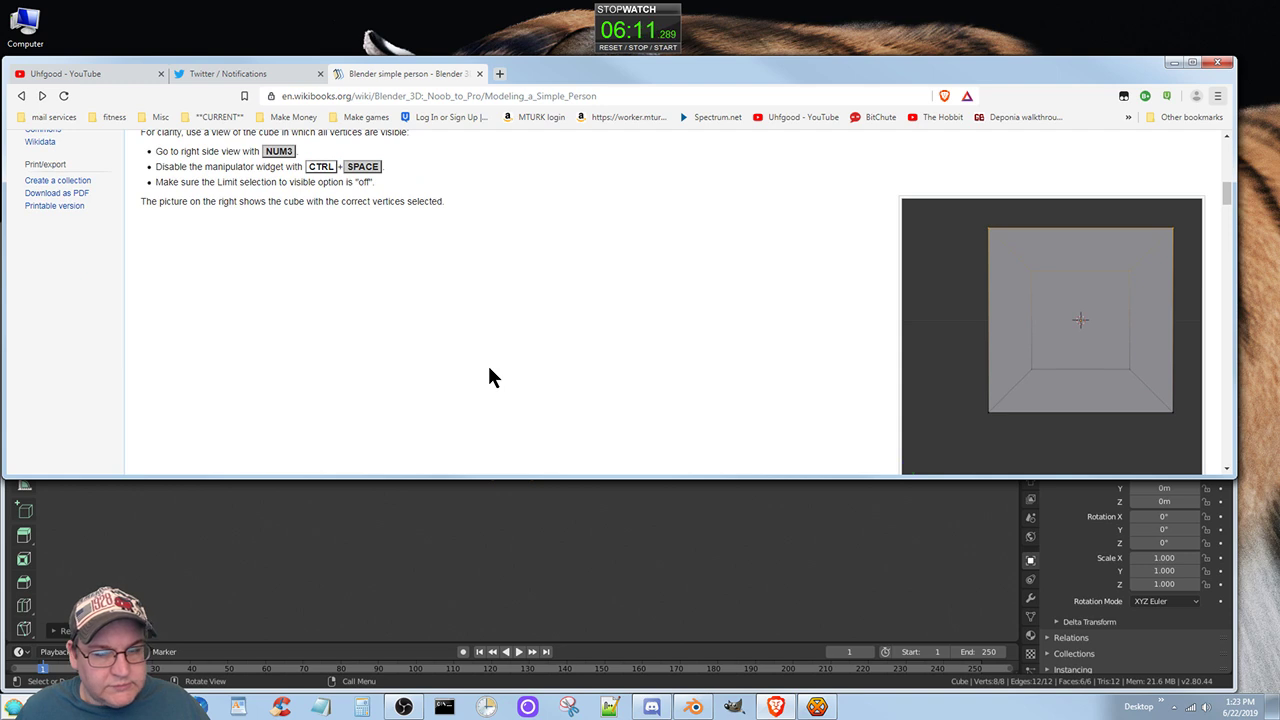
{"action": "scroll", "coordinate": [490, 377], "scroll_direction": "up", "scroll_amount": 1}
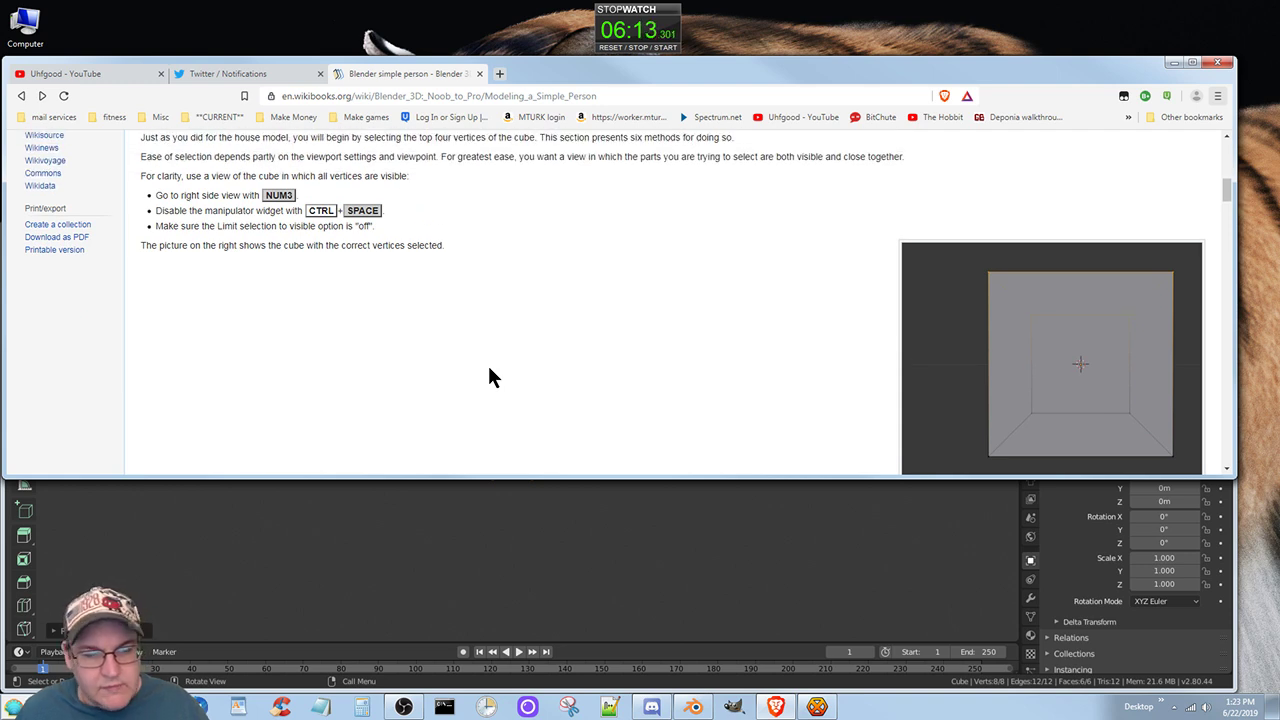
- Switch back to Blender and zoom in on the cube
{"action": "key", "text": "alt+Tab"}
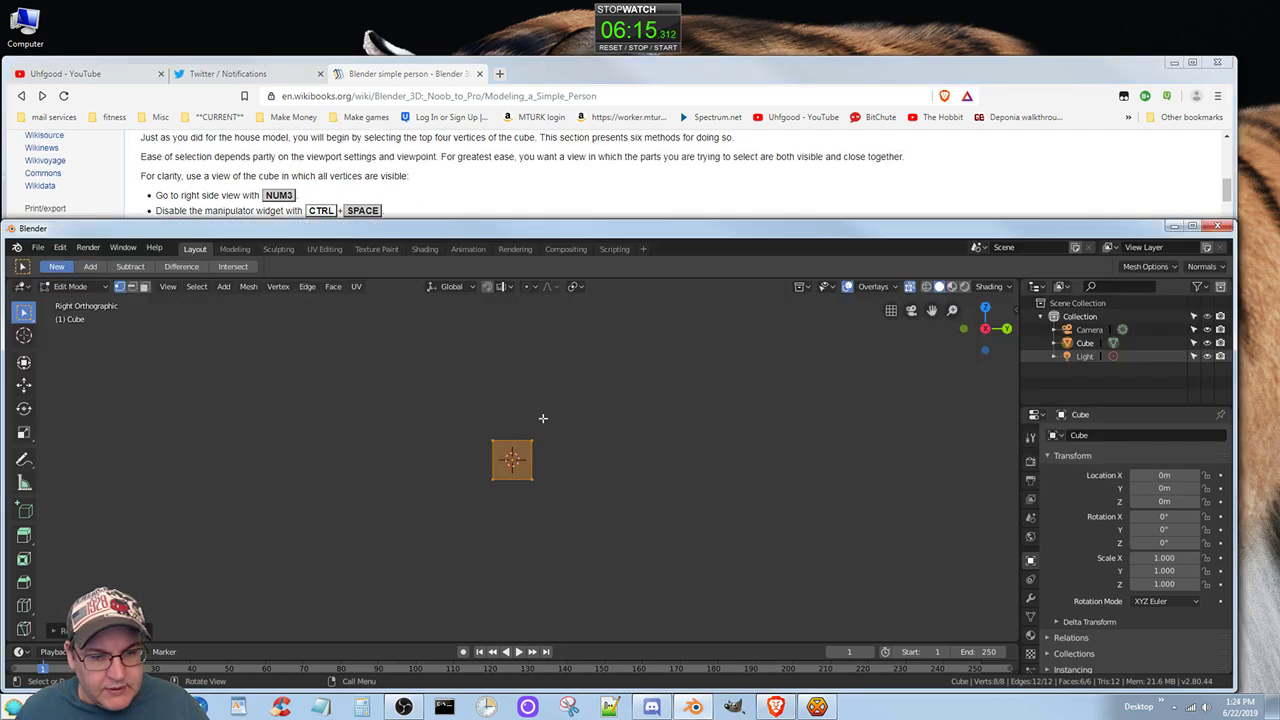
{"action": "scroll", "coordinate": [545, 440], "scroll_direction": "up", "scroll_amount": 10}
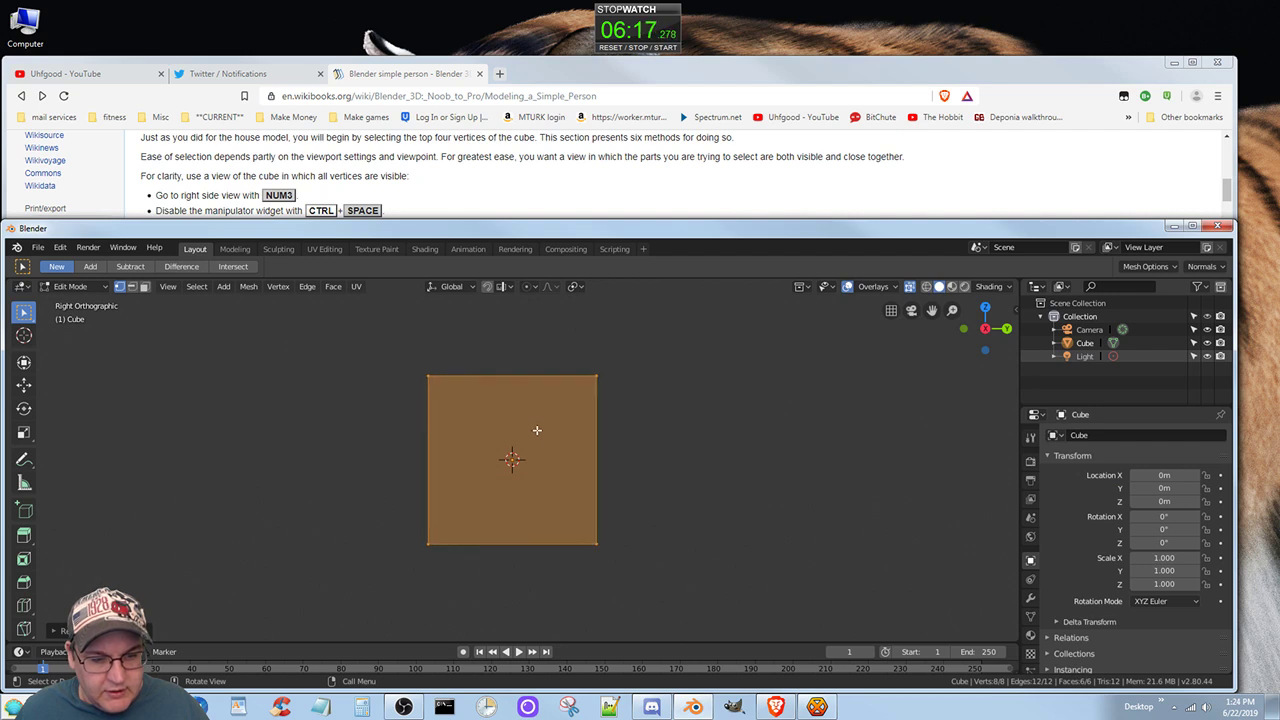
{"action": "scroll", "coordinate": [536, 430], "scroll_direction": "up", "scroll_amount": 2}
{"action": "scroll", "coordinate": [536, 430], "scroll_direction": "down", "scroll_amount": 1}
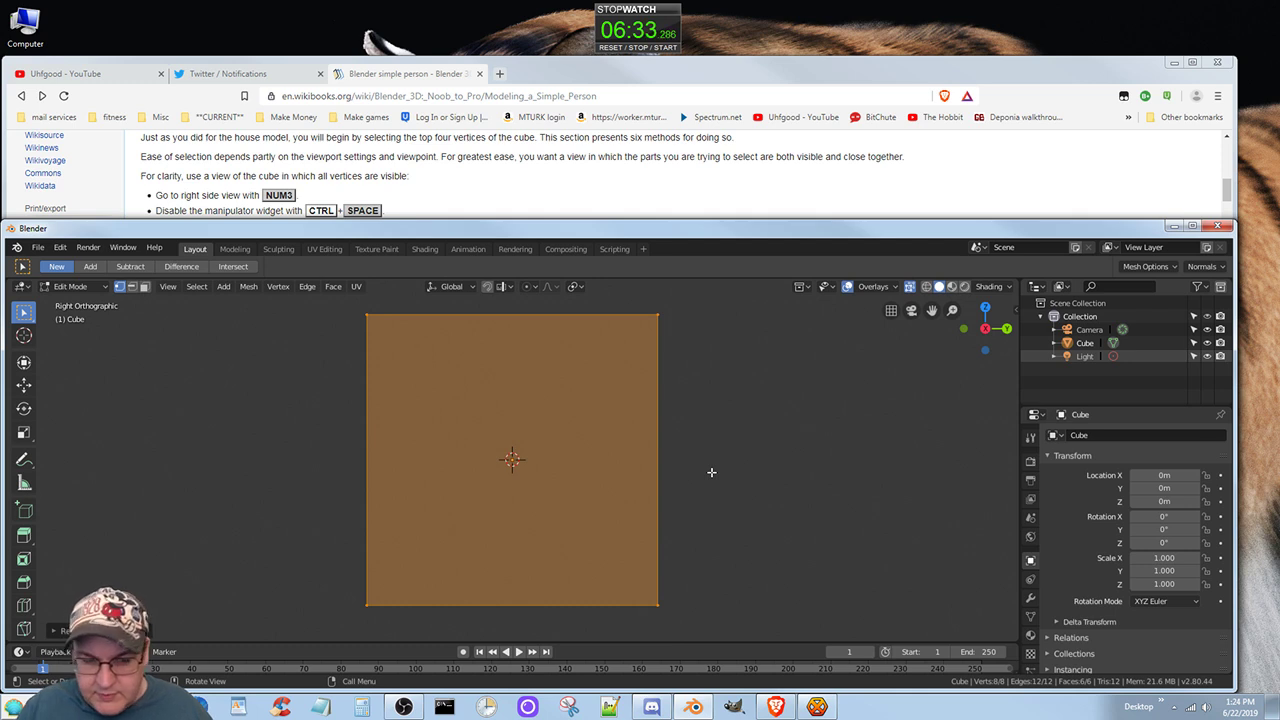
- Try the numpad view keys: top, bottom, orbits and the perspective toggle
{"action": "key", "text": "KP_7"}
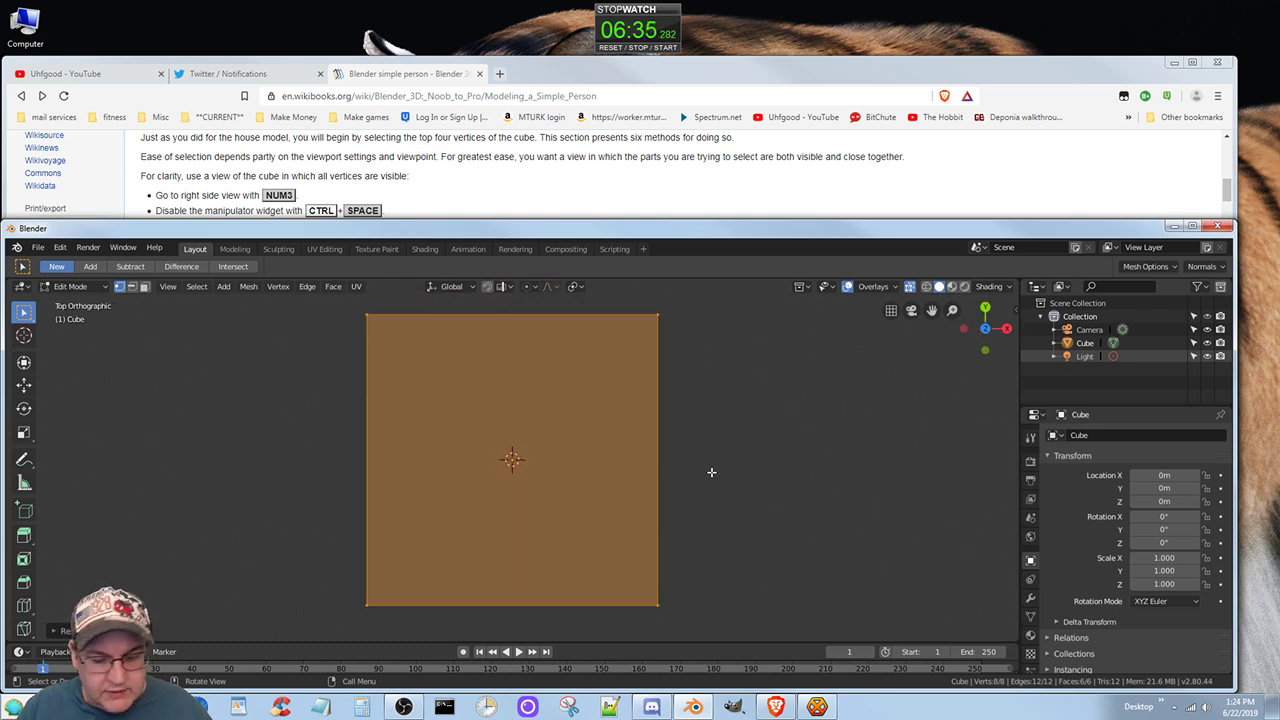
{"action": "key", "text": "KP_2"}
{"action": "key", "text": "KP_2"}
{"action": "key", "text": "KP_2"}
{"action": "key", "text": "KP_2"}
{"action": "key", "text": "KP_2"}
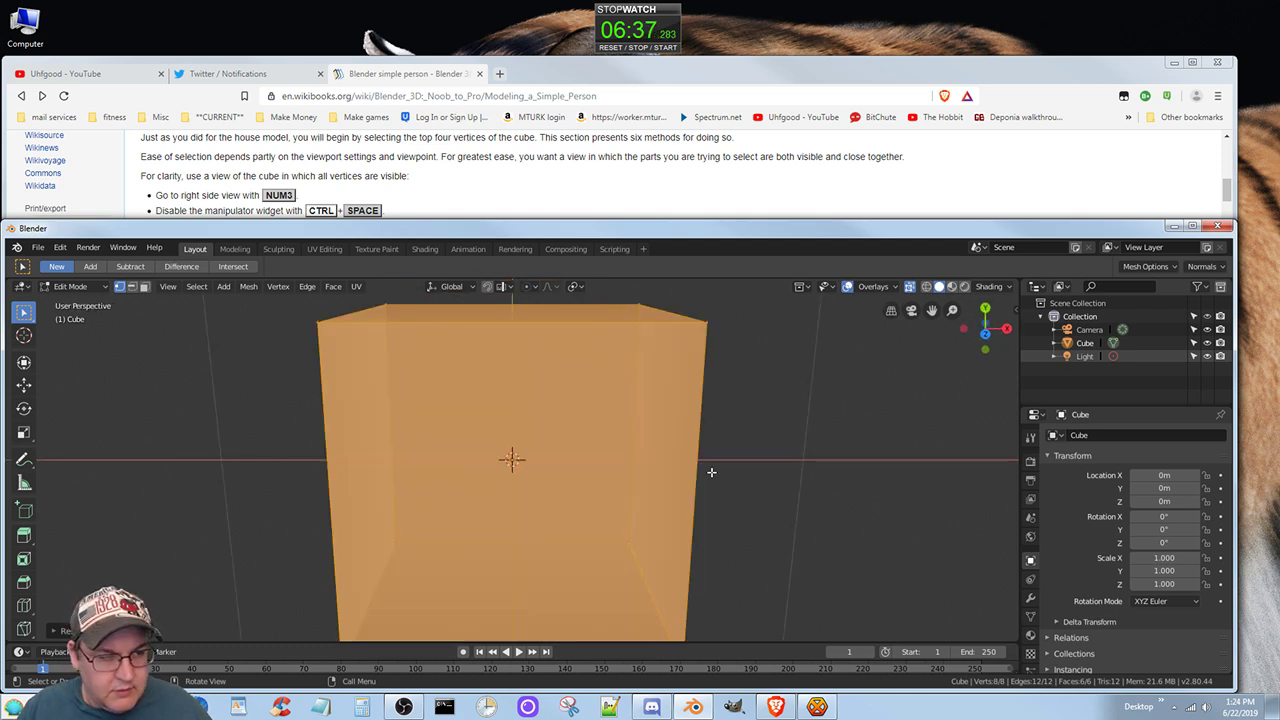
{"action": "key", "text": "KP_9"}
{"action": "key", "text": "shift+KP_6"}
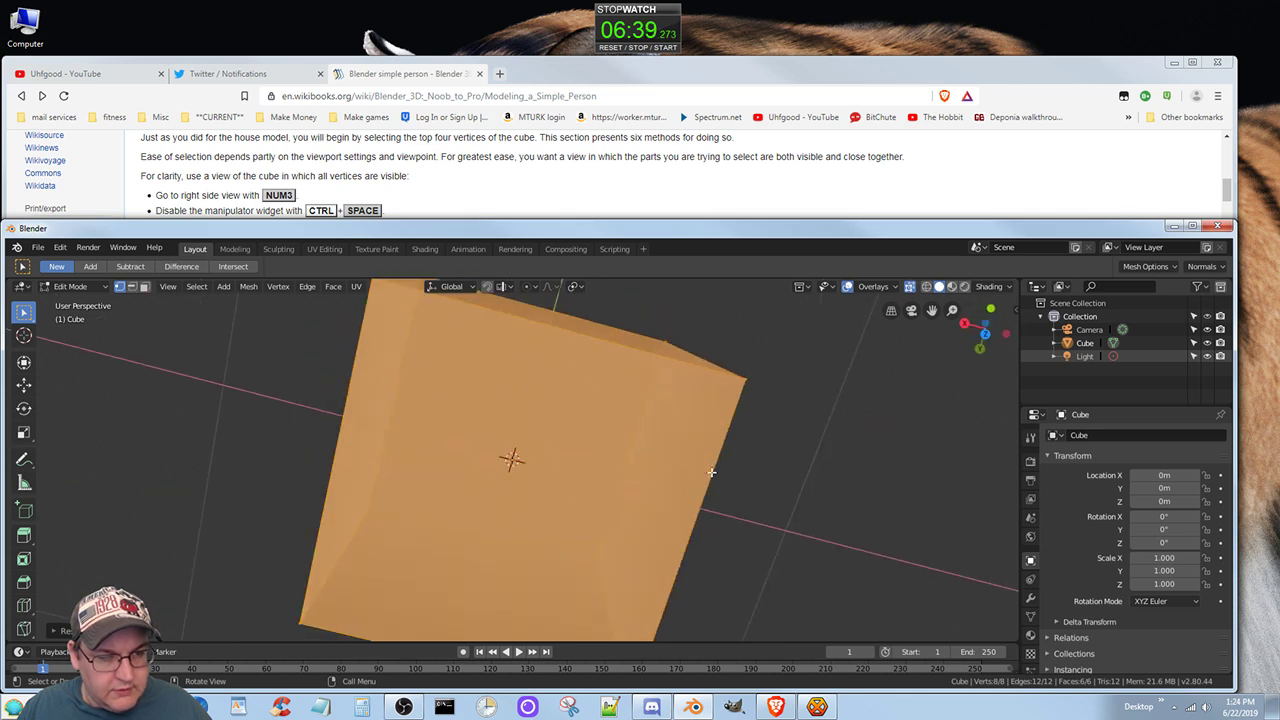
{"action": "key", "text": "KP_8"}
{"action": "key", "text": "KP_8"}
{"action": "key", "text": "KP_8"}
{"action": "key", "text": "KP_5"}
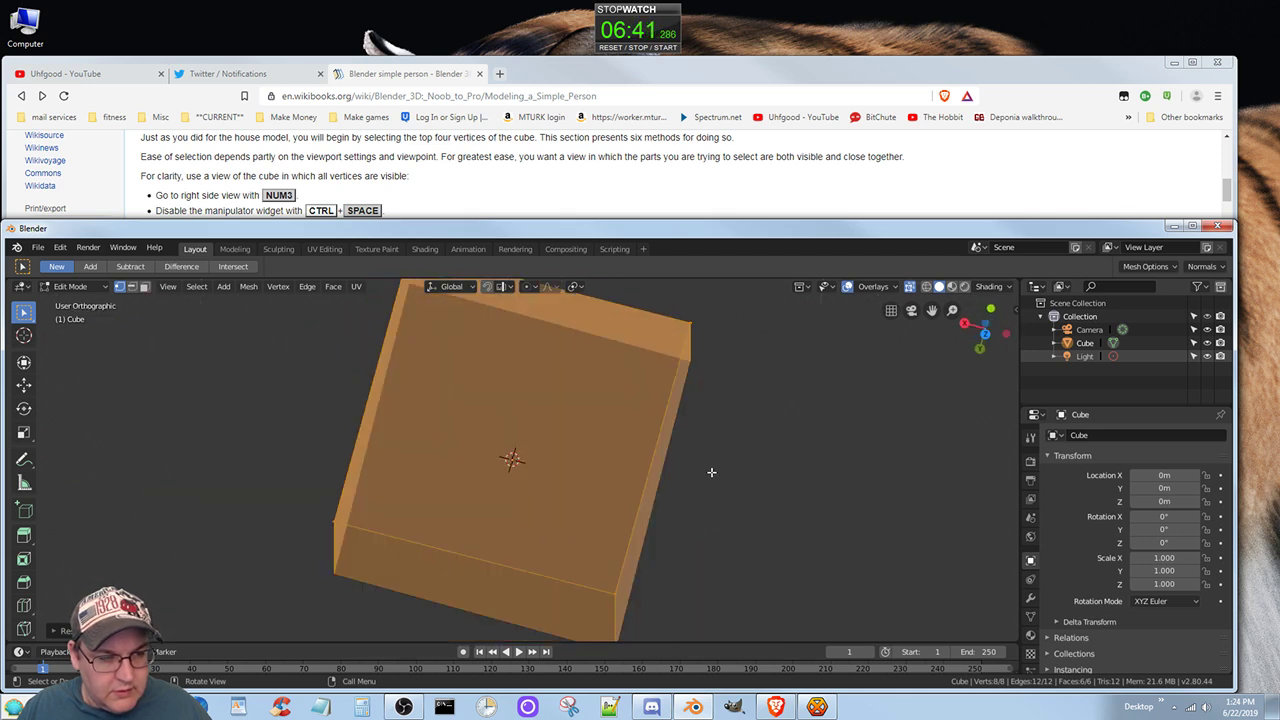
{"action": "key", "text": "shift+KP_4"}
{"action": "key", "text": "KP_9"}
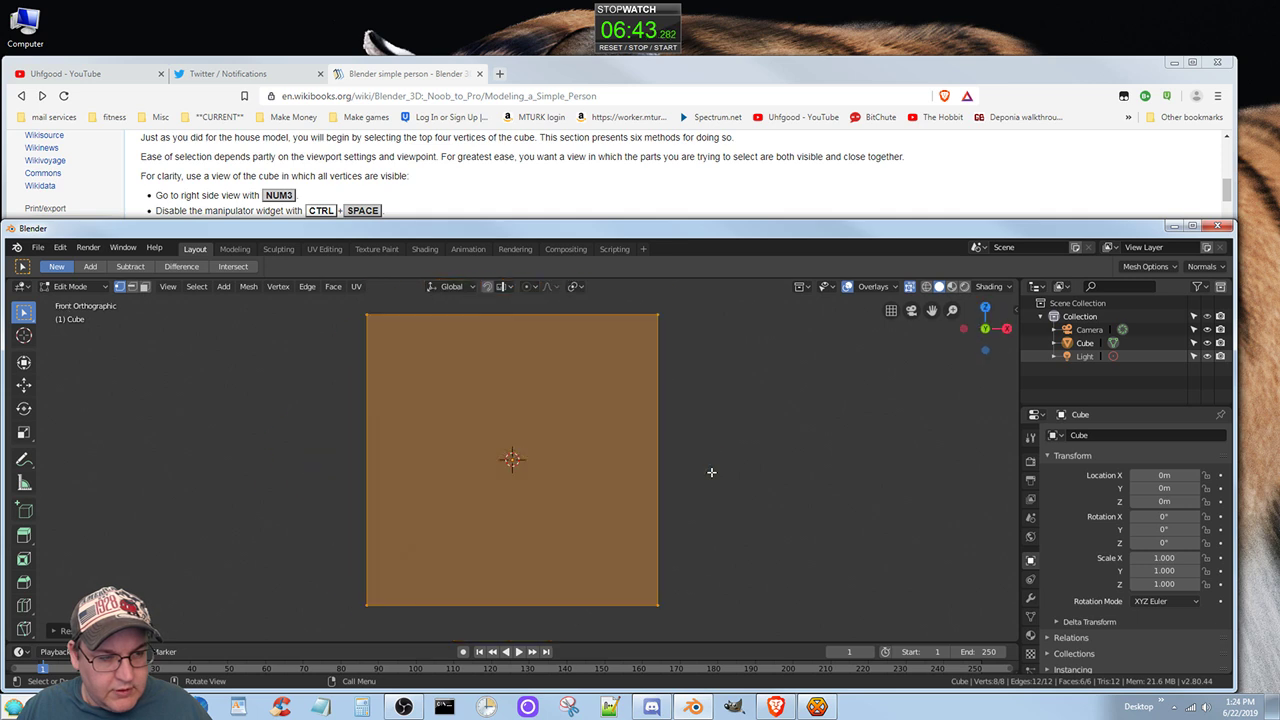
{"action": "key", "text": "KP_5"}
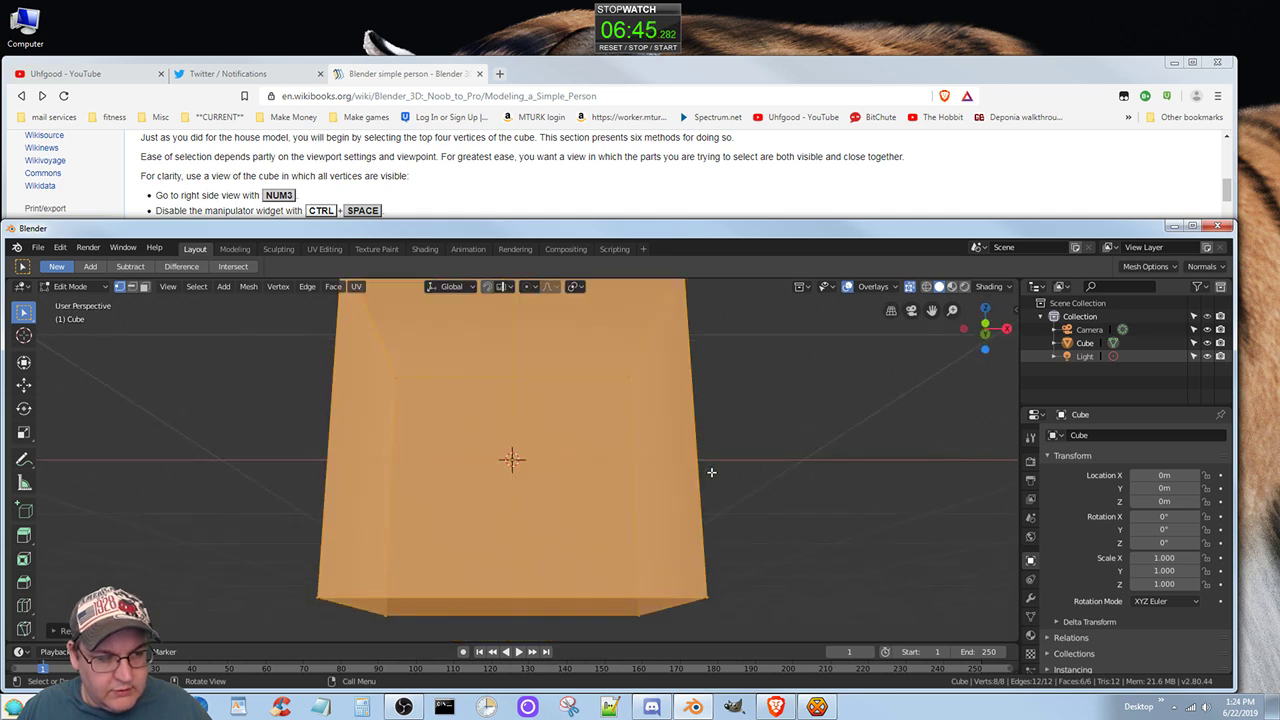
- Settle on the Right Orthographic view of the cube with Numpad 3
{"action": "key", "text": "KP_3"}
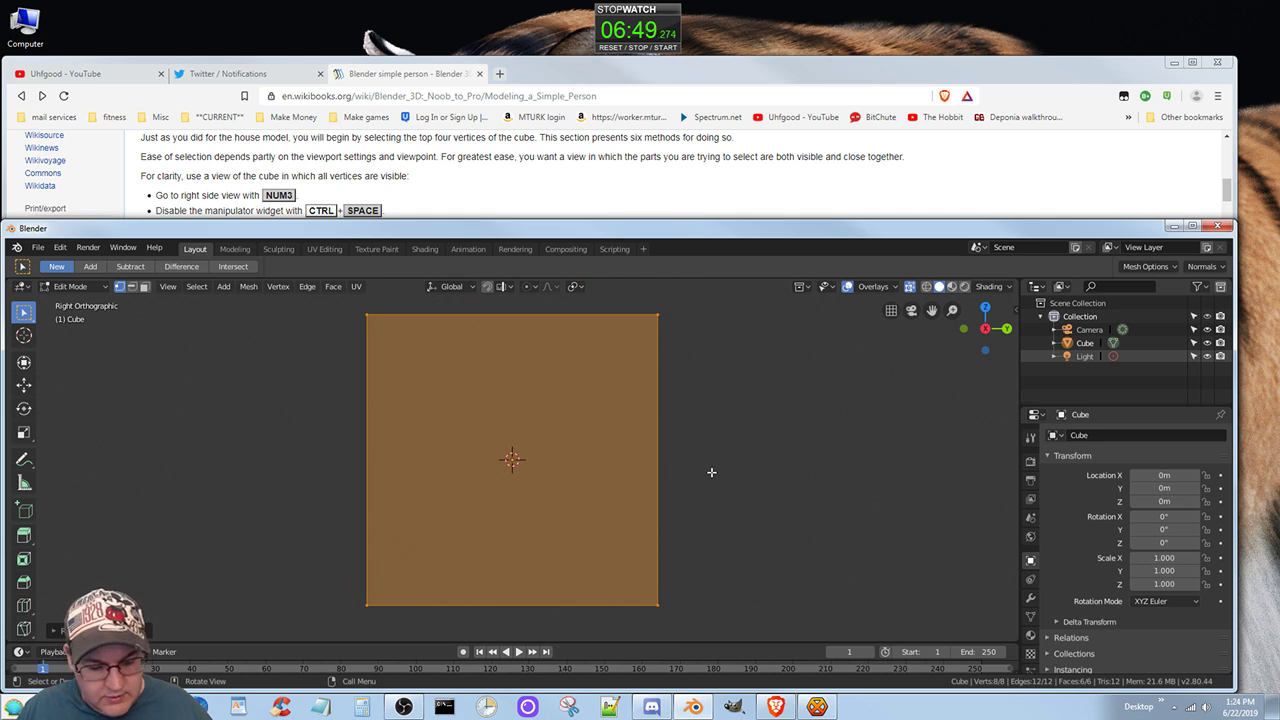
{"action": "key", "text": "ctrl+KP_3"}
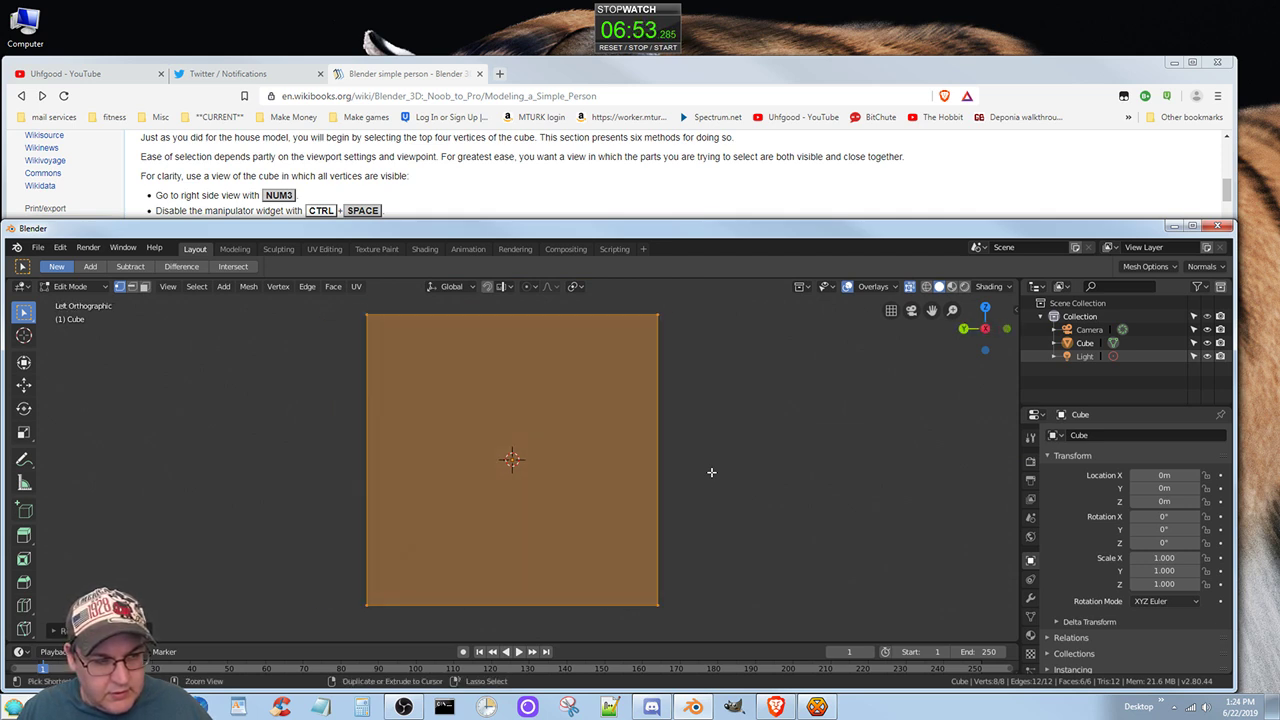
{"action": "key", "text": "KP_3"}
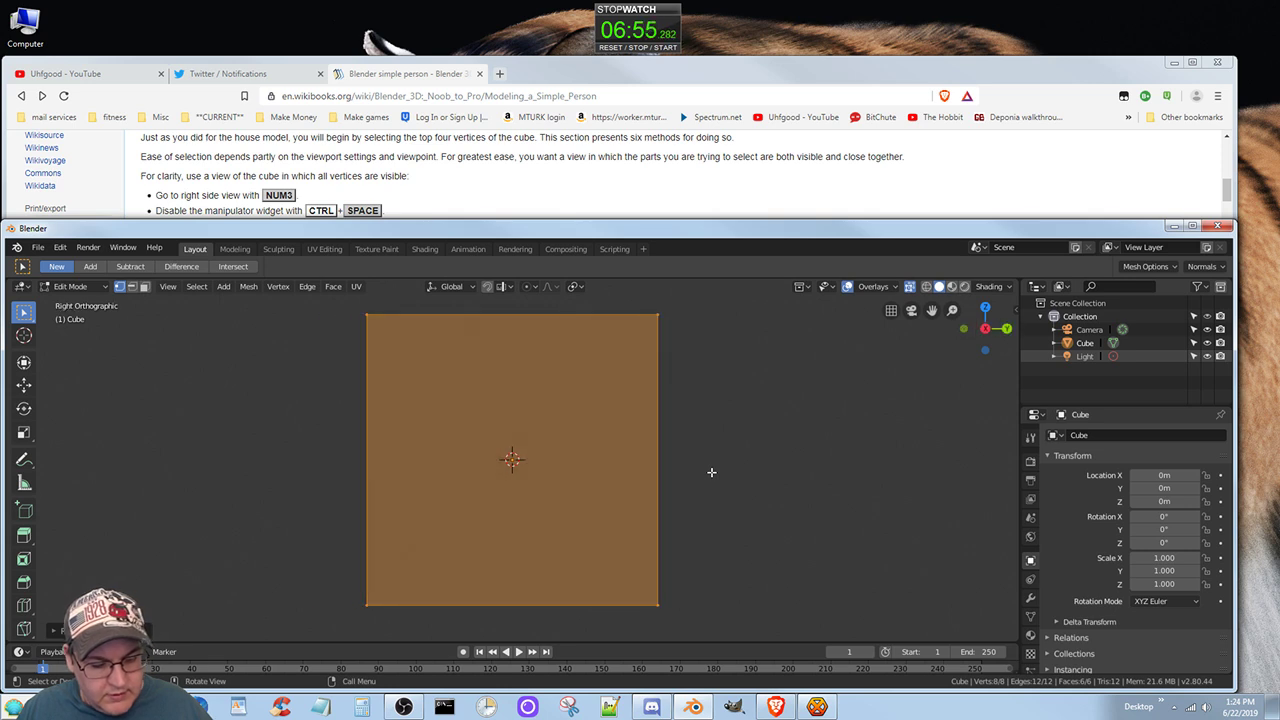
{"action": "middle_click", "coordinate": [711, 472]}
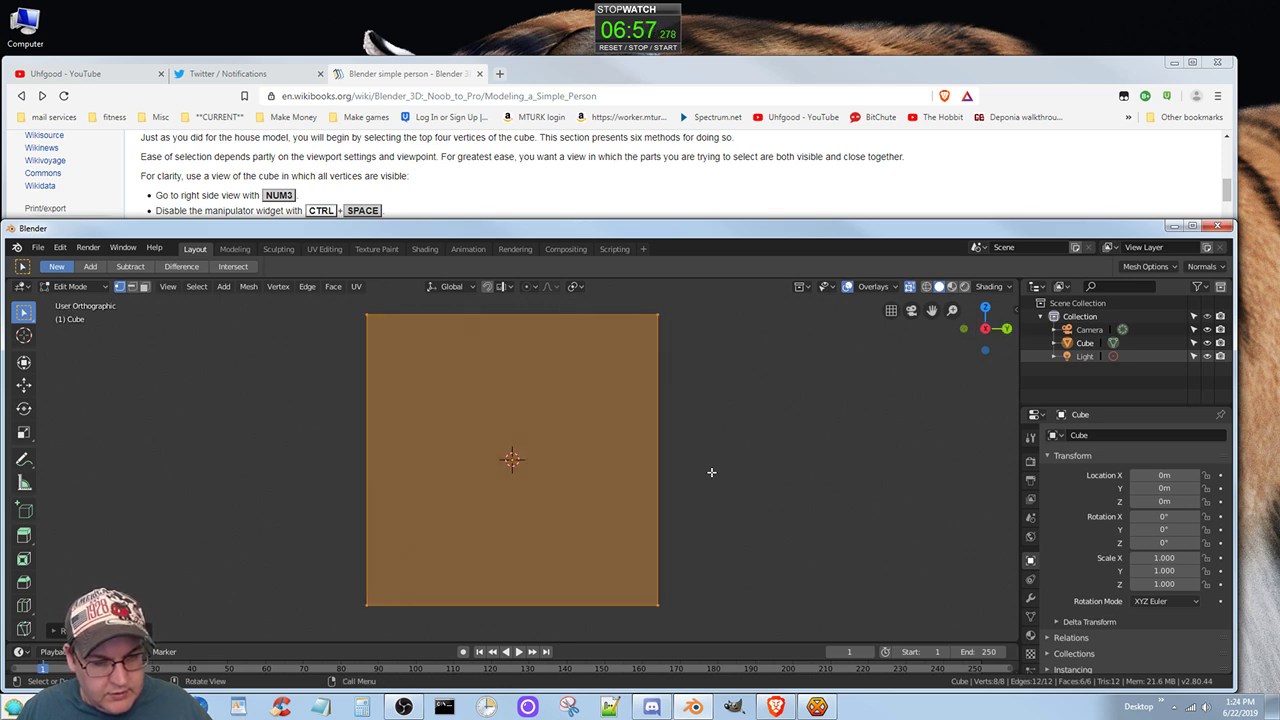
{"action": "key", "text": "KP_3"}
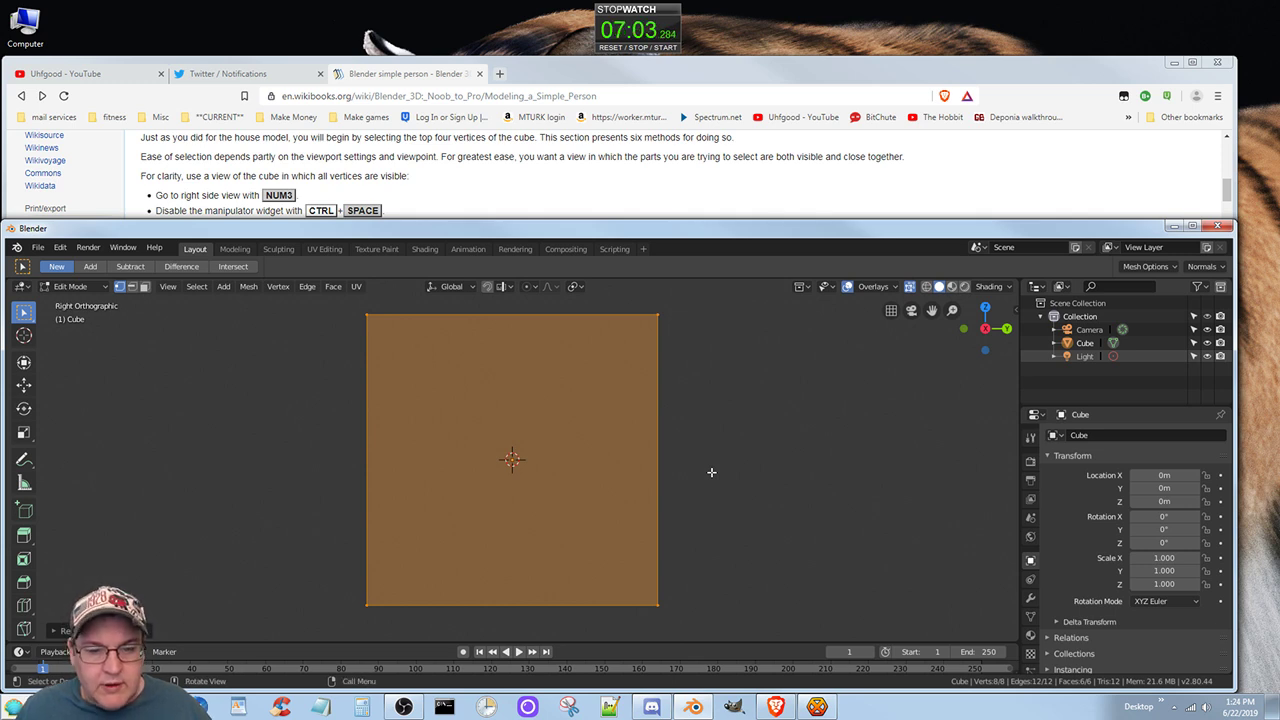
- Orbit the cube from the flat right-side view into a front-facing User Perspective and adjust the zoom
{"action": "scroll", "coordinate": [569, 403], "scroll_direction": "up", "scroll_amount": 1}
{"action": "mouse_move", "coordinate": [569, 403]}
{"action": "middle_mouse_down"}
{"action": "mouse_move", "coordinate": [555, 413]}
{"action": "mouse_move", "coordinate": [573, 395]}
{"action": "mouse_move", "coordinate": [571, 408]}
{"action": "middle_mouse_up"}
{"action": "scroll", "coordinate": [571, 408], "scroll_direction": "down", "scroll_amount": 3}
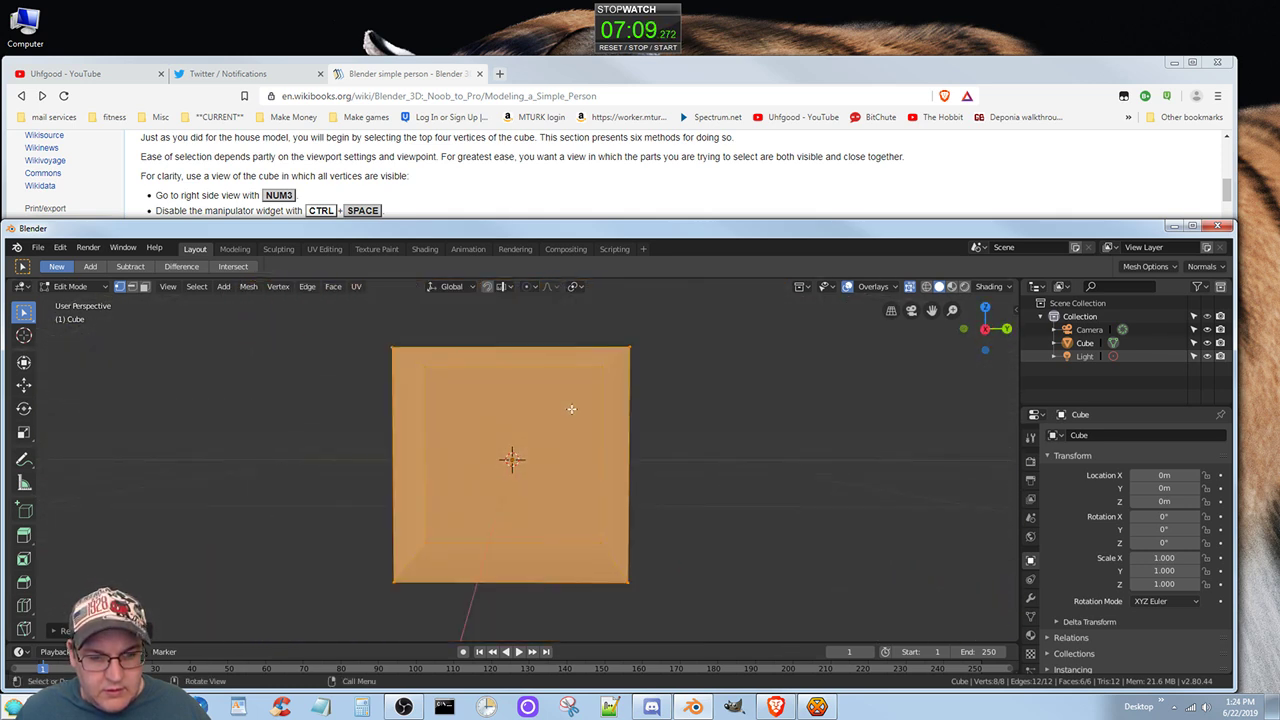
{"action": "scroll", "coordinate": [571, 408], "scroll_direction": "up", "scroll_amount": 1}
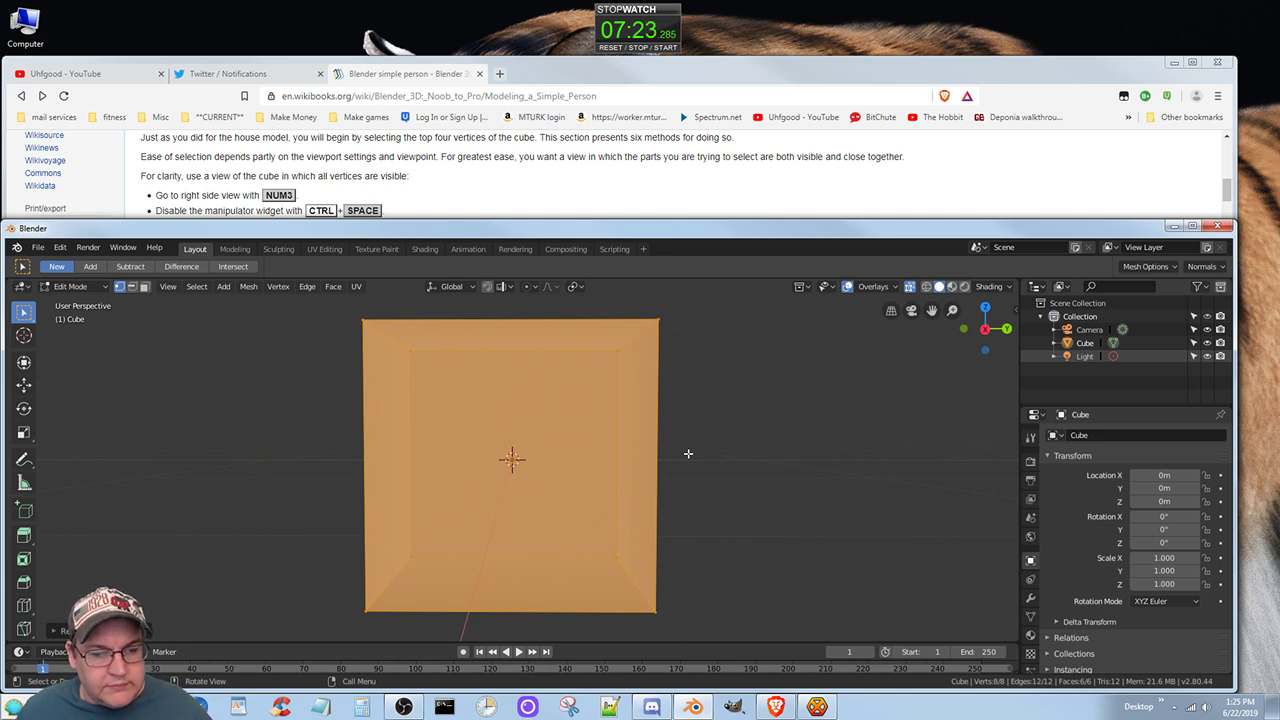
- Raise the Wikibooks tutorial over Blender and scroll to the Border Select Tool section
{"action": "left_click", "coordinate": [474, 178]}
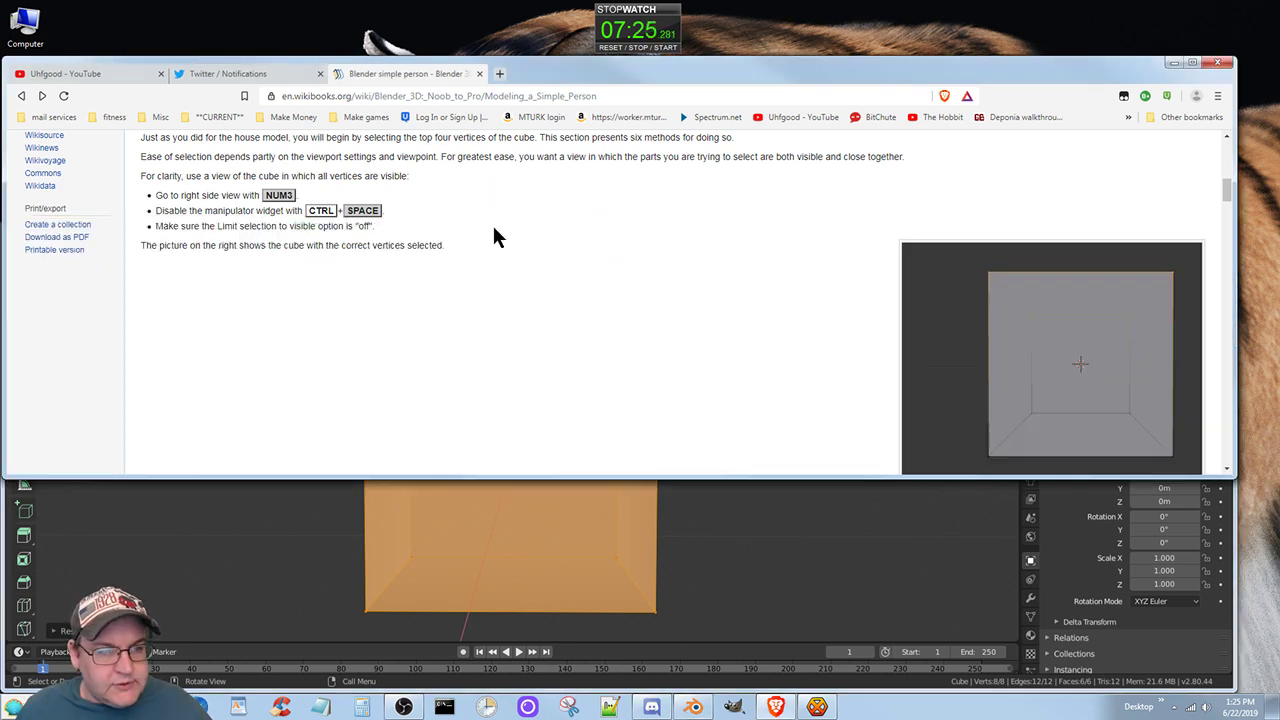
{"action": "scroll", "coordinate": [497, 270], "scroll_direction": "down", "scroll_amount": 2}
{"action": "scroll", "coordinate": [498, 273], "scroll_direction": "down", "scroll_amount": 1}
{"action": "scroll", "coordinate": [499, 280], "scroll_direction": "down", "scroll_amount": 3}
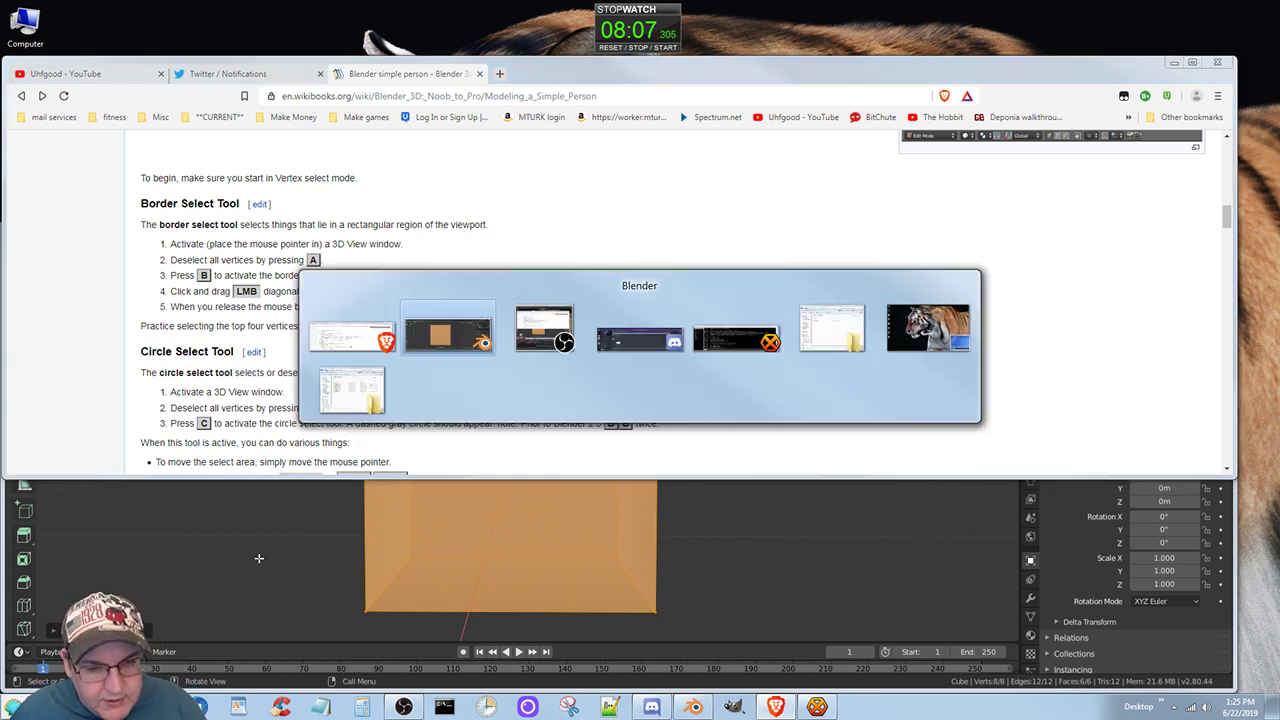
- Deselect all, box-select the cube's top four vertices (4 of 8), and return to the browser
{"action": "left_click", "coordinate": [258, 558]}
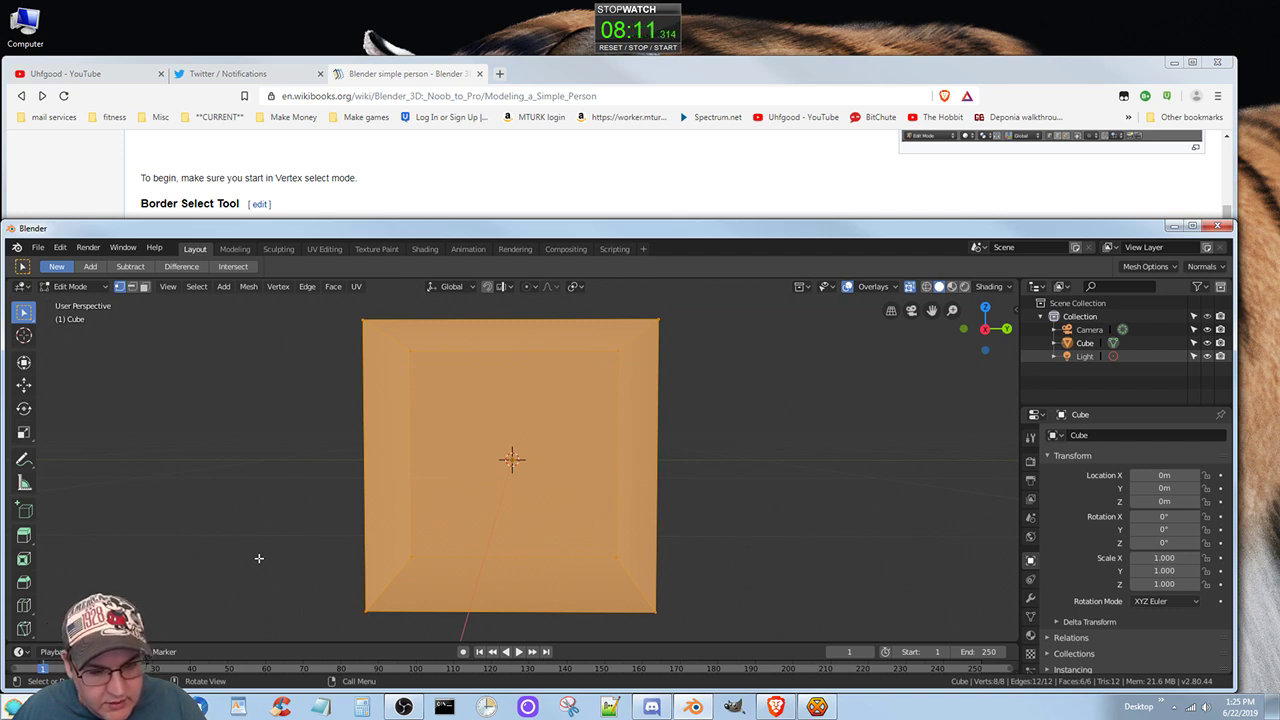
{"action": "key", "text": "alt+a"}
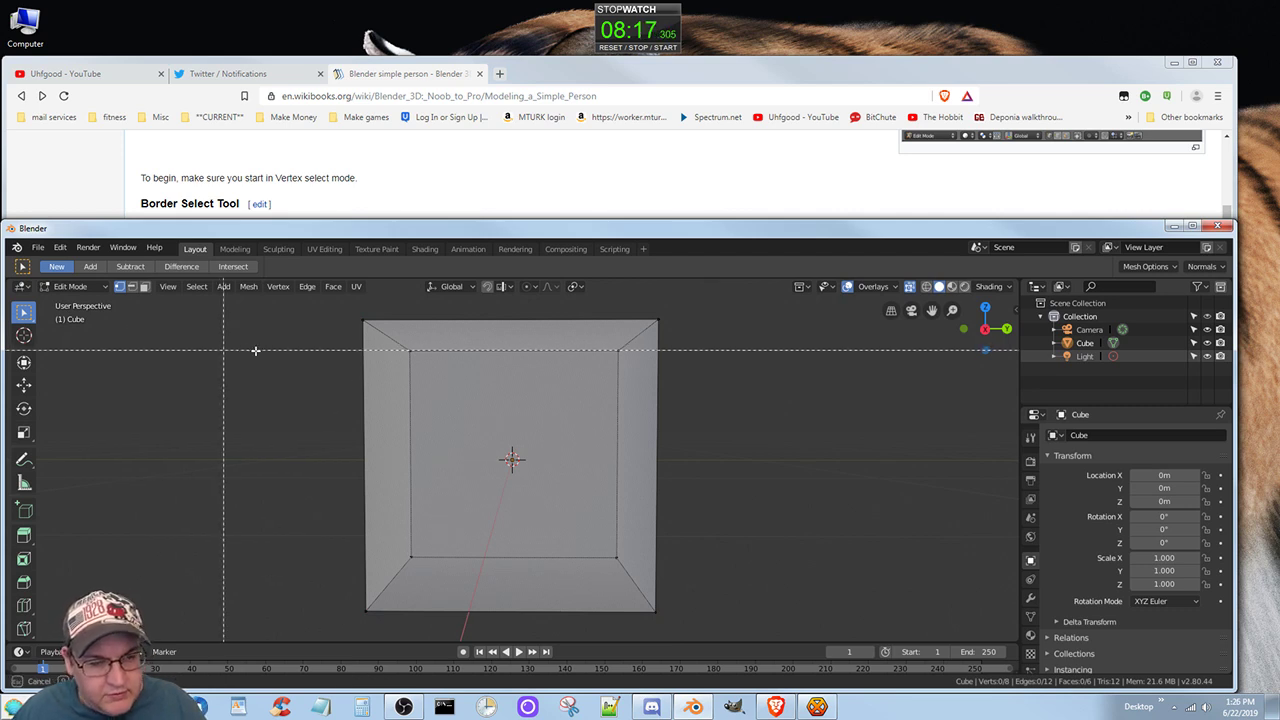
{"action": "left_click_drag", "start_coordinate": [339, 309], "coordinate": [694, 392]}
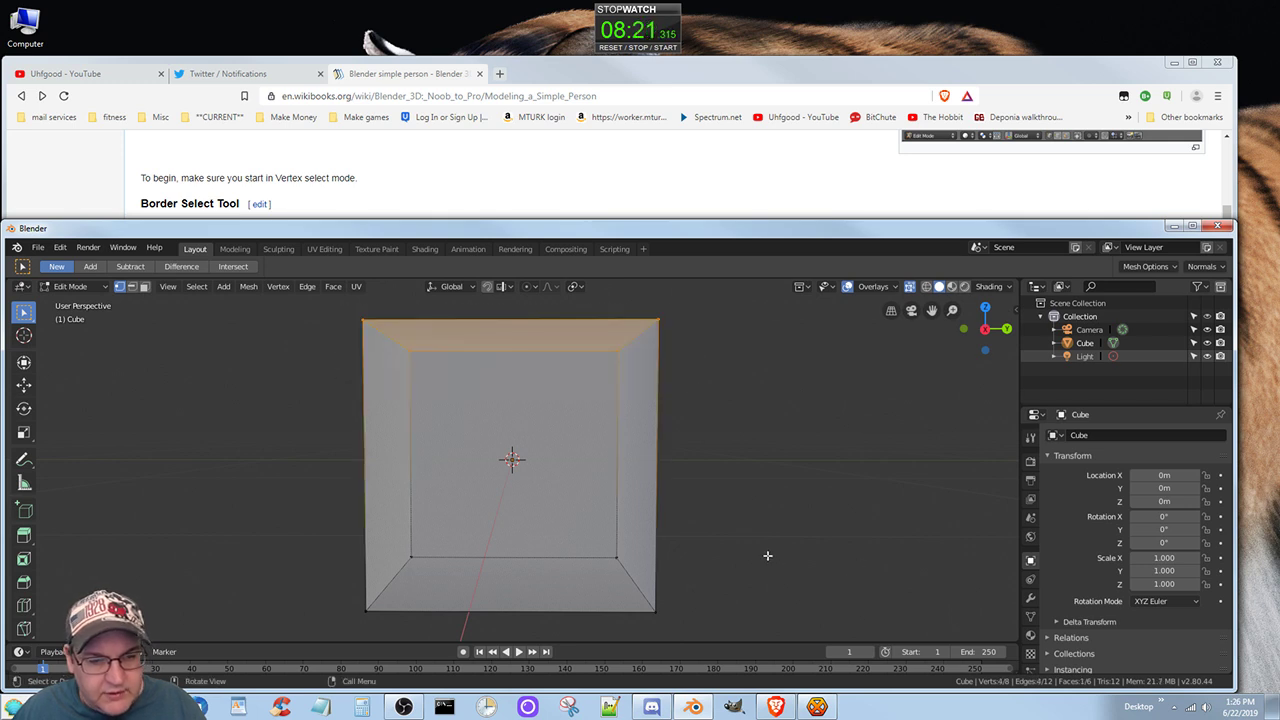
{"action": "key", "text": "alt+Tab"}
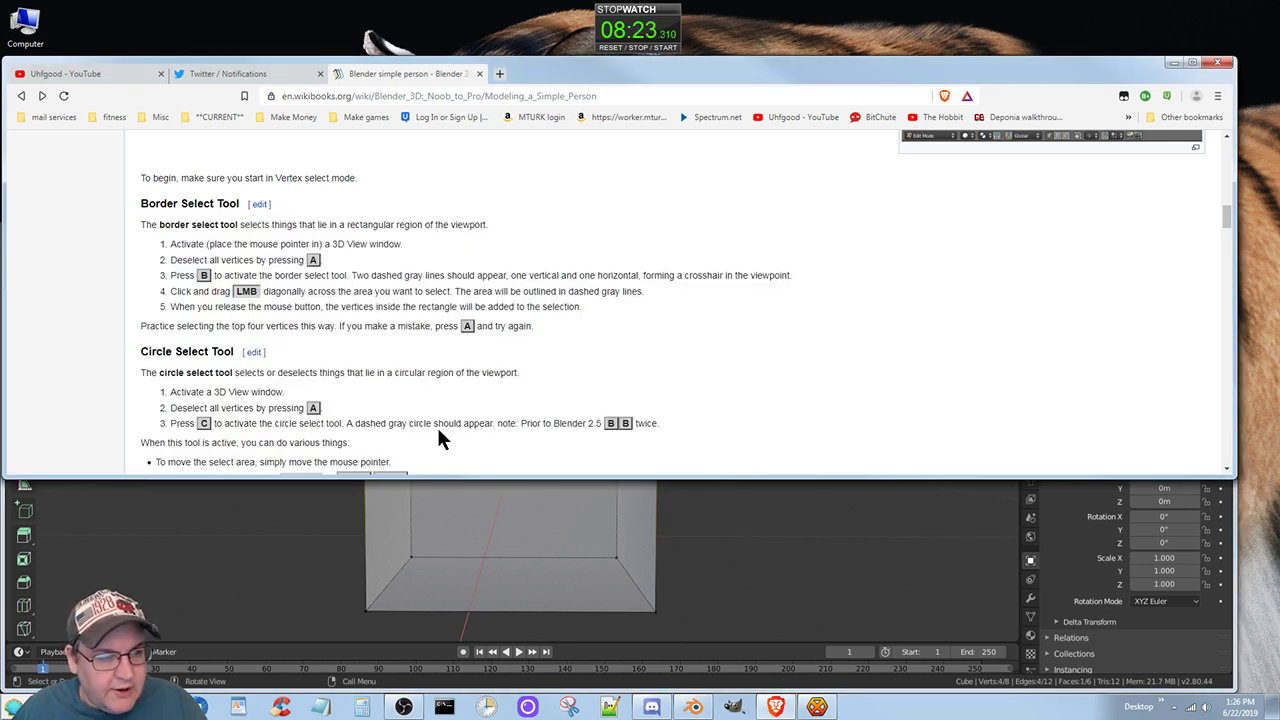
- Scroll the tutorial down to the Circle Select Tool list and the Lasso Select Tool heading
{"action": "scroll", "coordinate": [438, 430], "scroll_direction": "down", "scroll_amount": 3}
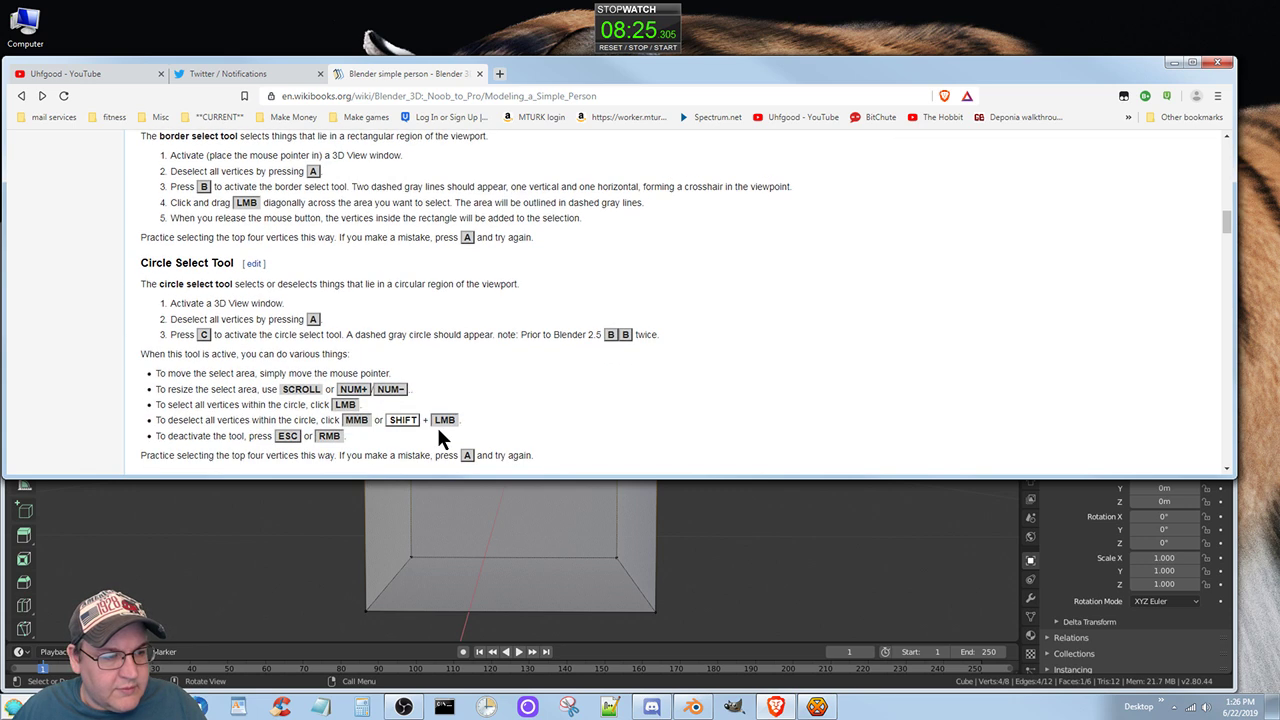
{"action": "scroll", "coordinate": [438, 430], "scroll_direction": "up", "scroll_amount": 2}
{"action": "scroll", "coordinate": [438, 430], "scroll_direction": "down", "scroll_amount": 2}
{"action": "scroll", "coordinate": [440, 438], "scroll_direction": "down", "scroll_amount": 1}
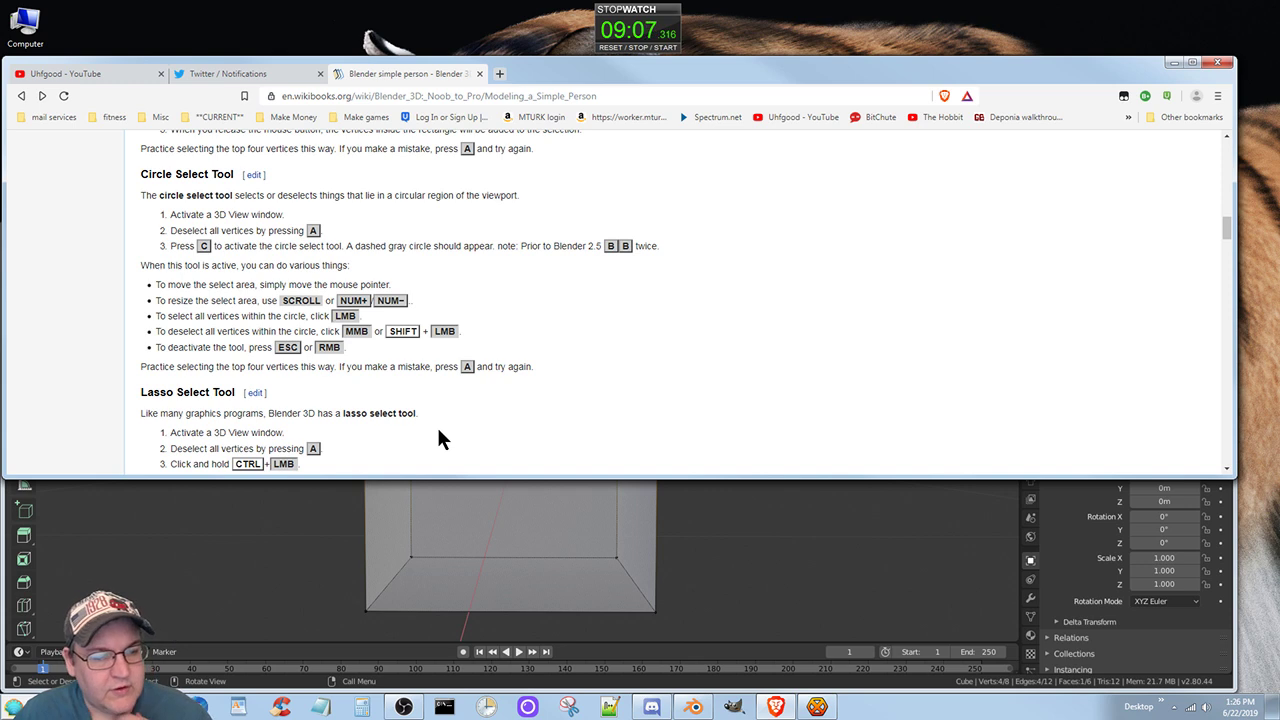
- Clear the cube's selection and circle-select across its top corner vertices
{"action": "key", "text": "alt+Tab"}
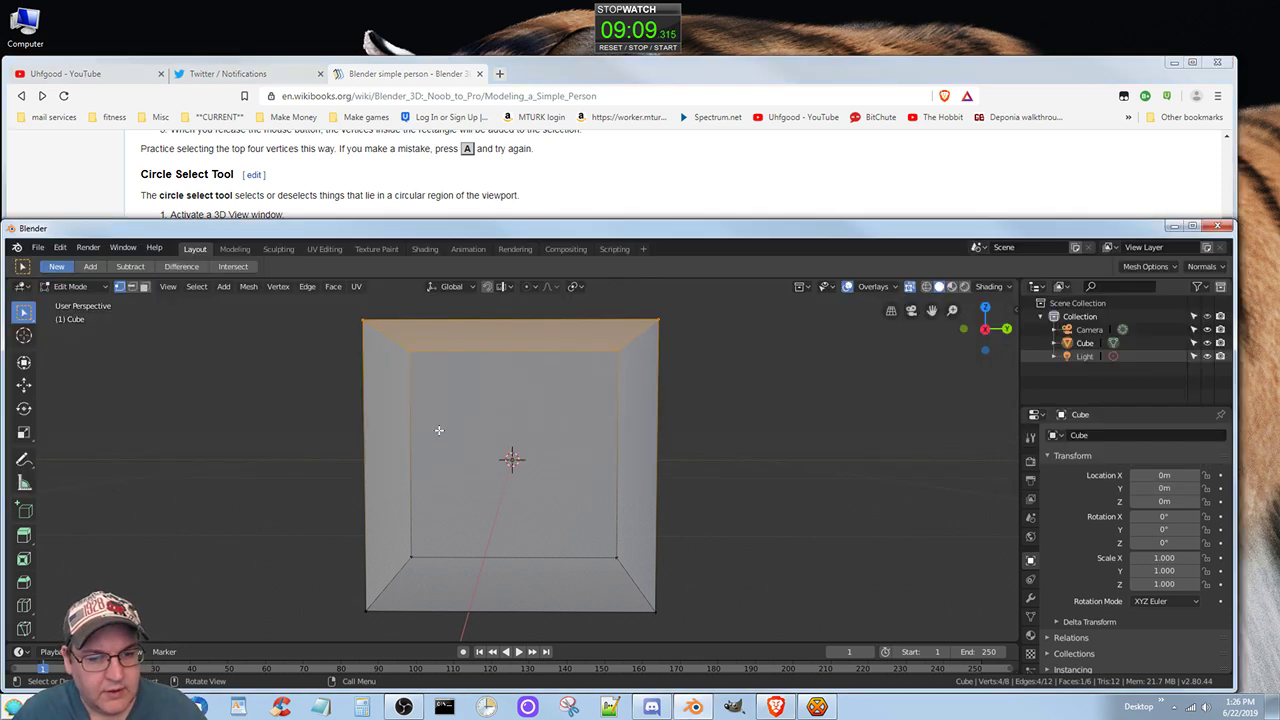
{"action": "key", "text": "a"}
{"action": "key", "text": "alt+a"}
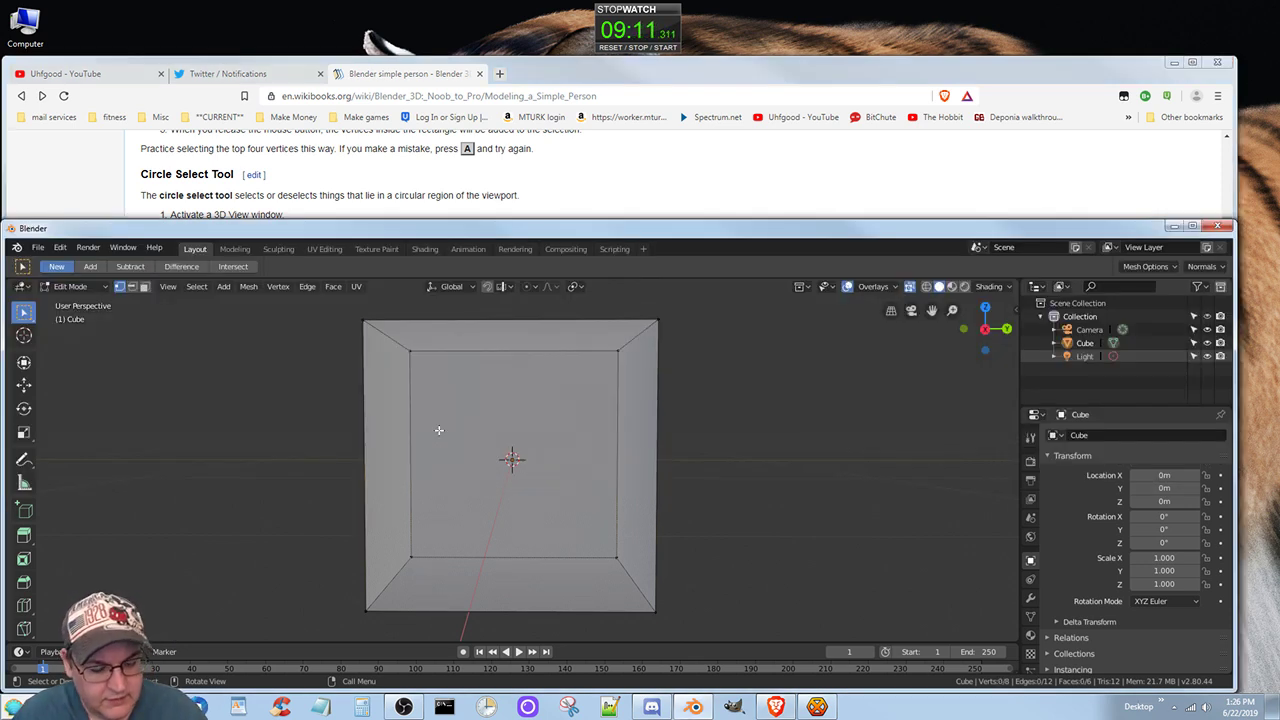
{"action": "key", "text": "c"}
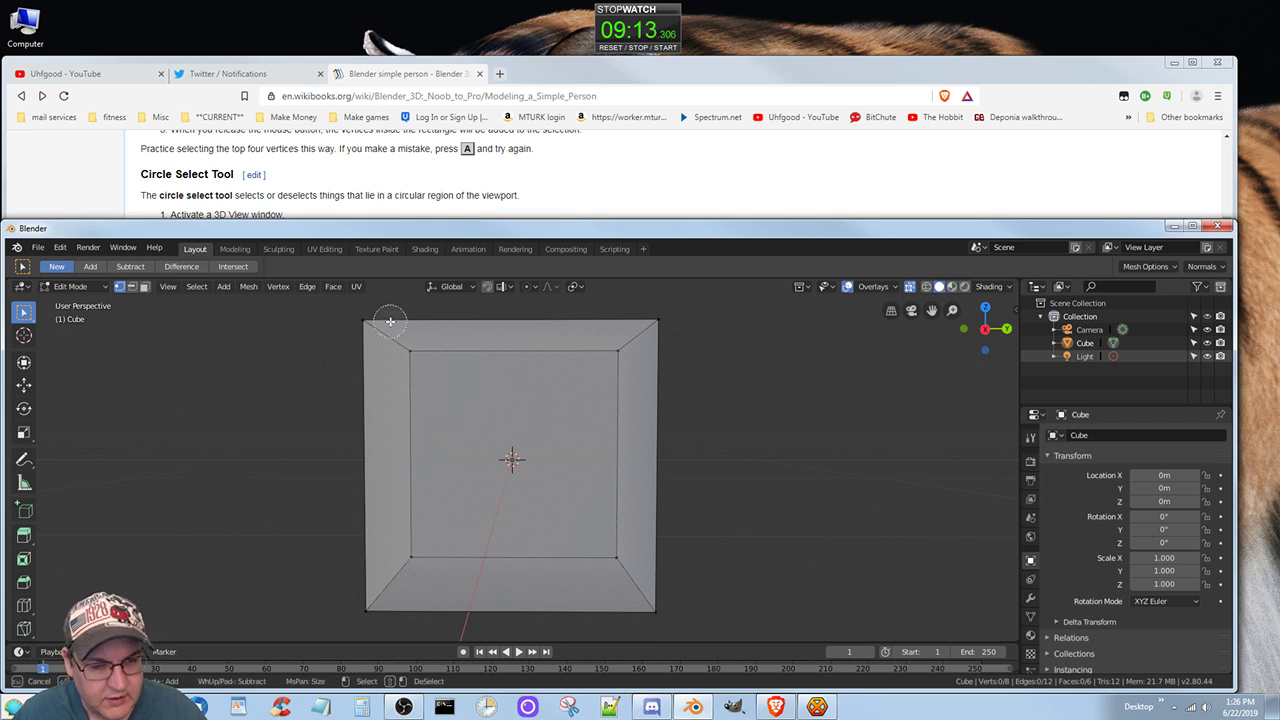
{"action": "mouse_move", "coordinate": [372, 322]}
{"action": "left_mouse_down"}
{"action": "mouse_move", "coordinate": [428, 356]}
{"action": "mouse_move", "coordinate": [472, 359]}
{"action": "mouse_move", "coordinate": [622, 349]}
{"action": "mouse_move", "coordinate": [655, 342]}
{"action": "mouse_move", "coordinate": [666, 314]}
{"action": "left_mouse_up"}
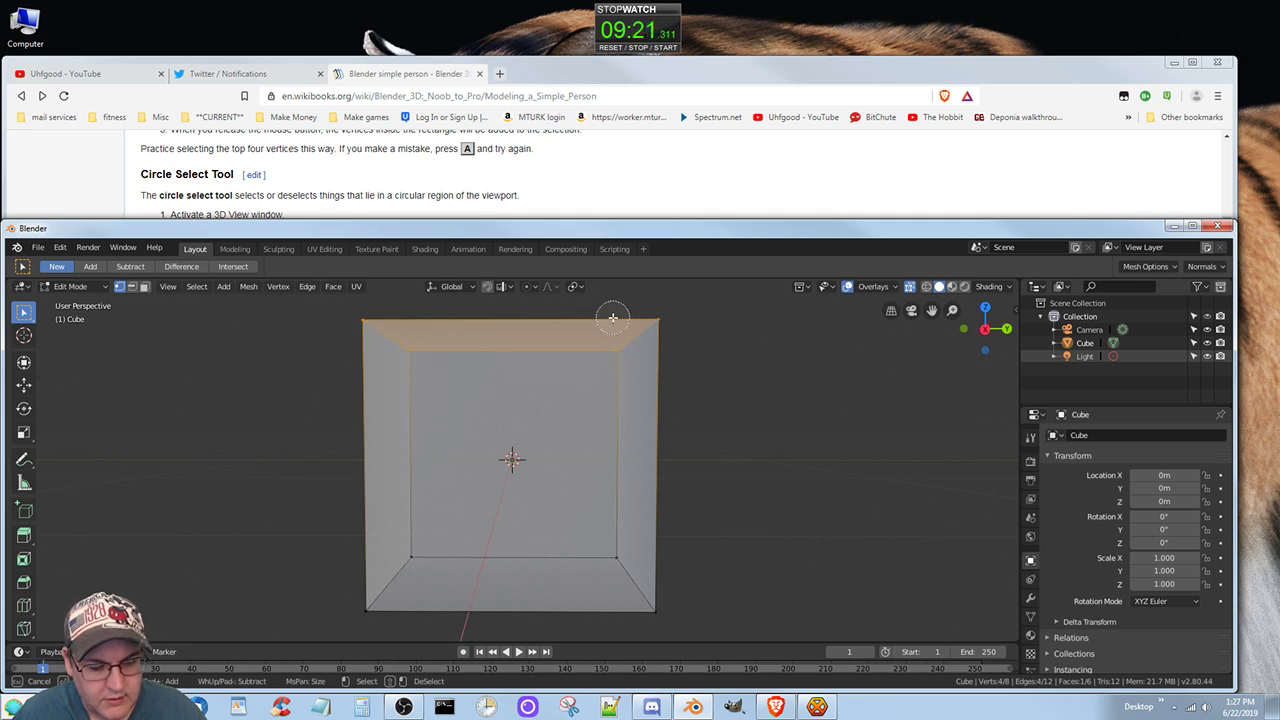
- Refine the circle selection: deselect the top-left corner, resize the brush, and reselect the top-right vertices
{"action": "mouse_move", "coordinate": [362, 318]}
{"action": "middle_mouse_down"}
{"action": "mouse_move", "coordinate": [451, 359]}
{"action": "mouse_move", "coordinate": [669, 314]}
{"action": "mouse_move", "coordinate": [673, 339]}
{"action": "middle_mouse_up"}
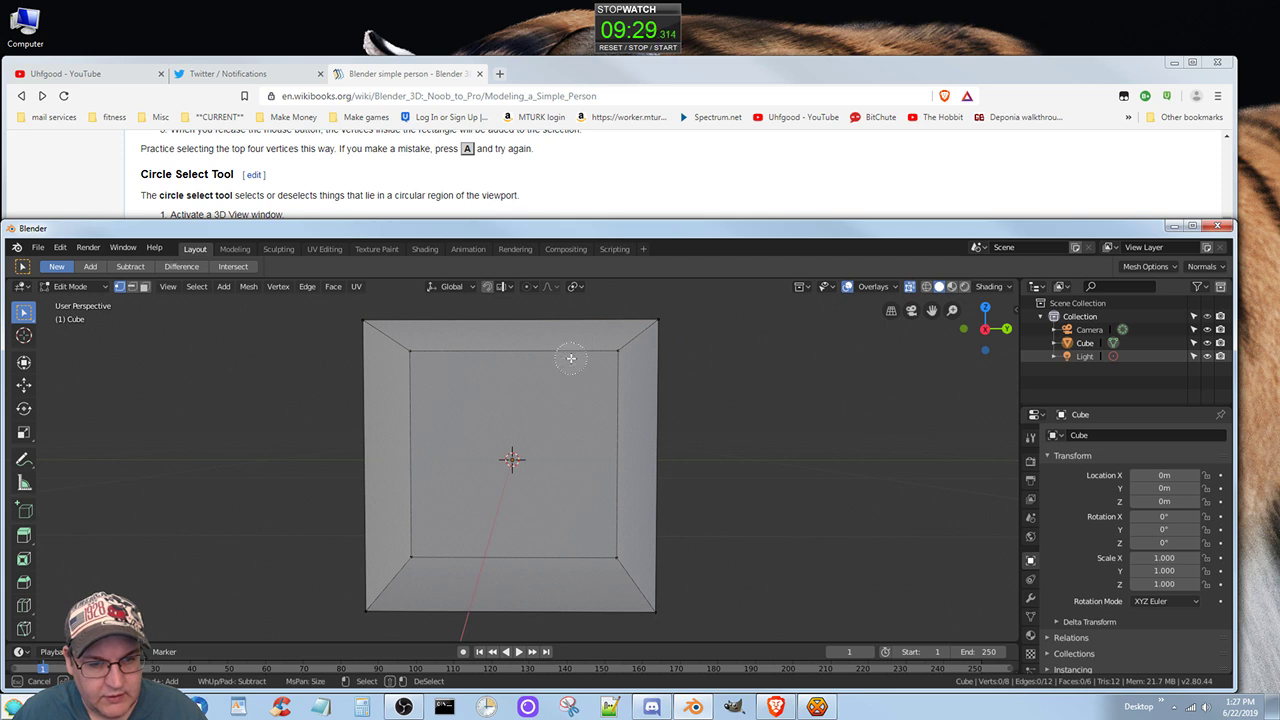
{"action": "scroll", "coordinate": [571, 358], "scroll_direction": "down", "scroll_amount": 5}
{"action": "scroll", "coordinate": [571, 358], "scroll_direction": "down", "scroll_amount": 4}
{"action": "mouse_move", "coordinate": [600, 314]}
{"action": "left_mouse_down"}
{"action": "mouse_move", "coordinate": [629, 329]}
{"action": "mouse_move", "coordinate": [663, 300]}
{"action": "mouse_move", "coordinate": [533, 314]}
{"action": "mouse_move", "coordinate": [420, 300]}
{"action": "left_mouse_up"}
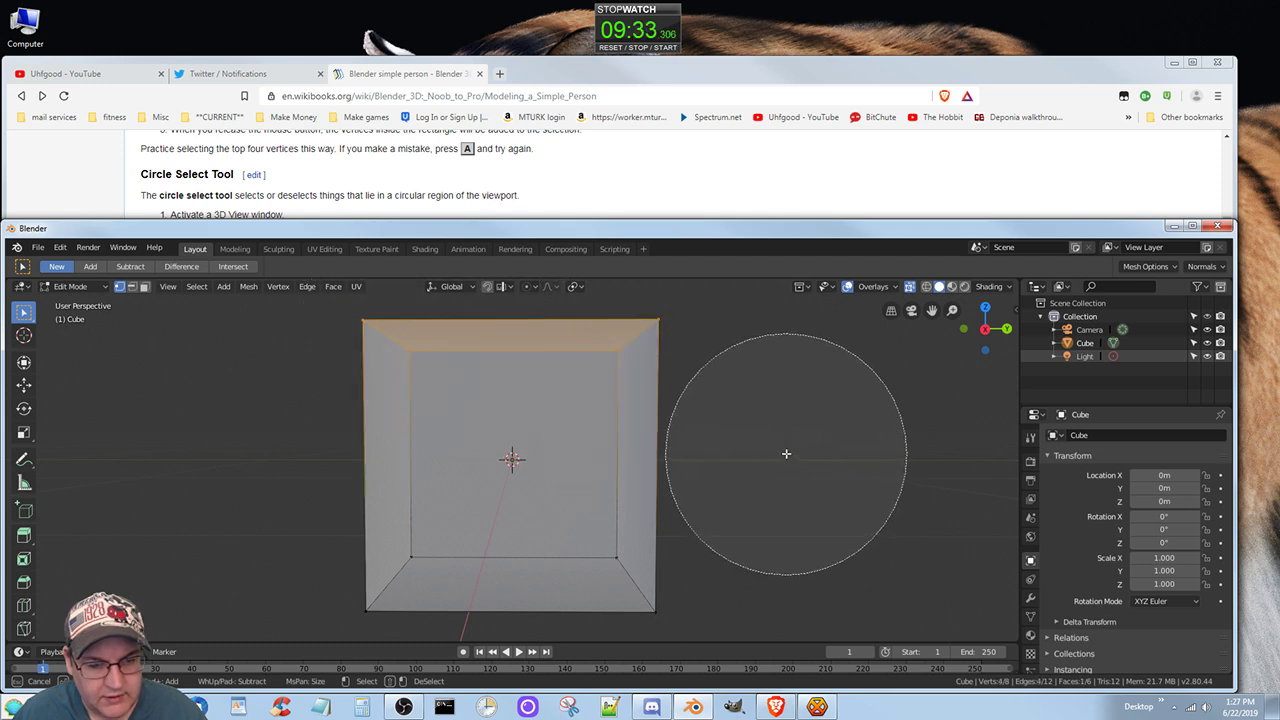
{"action": "scroll", "coordinate": [771, 449], "scroll_direction": "down", "scroll_amount": 3}
{"action": "scroll", "coordinate": [751, 449], "scroll_direction": "up", "scroll_amount": 8}
{"action": "scroll", "coordinate": [741, 451], "scroll_direction": "up", "scroll_amount": 3}
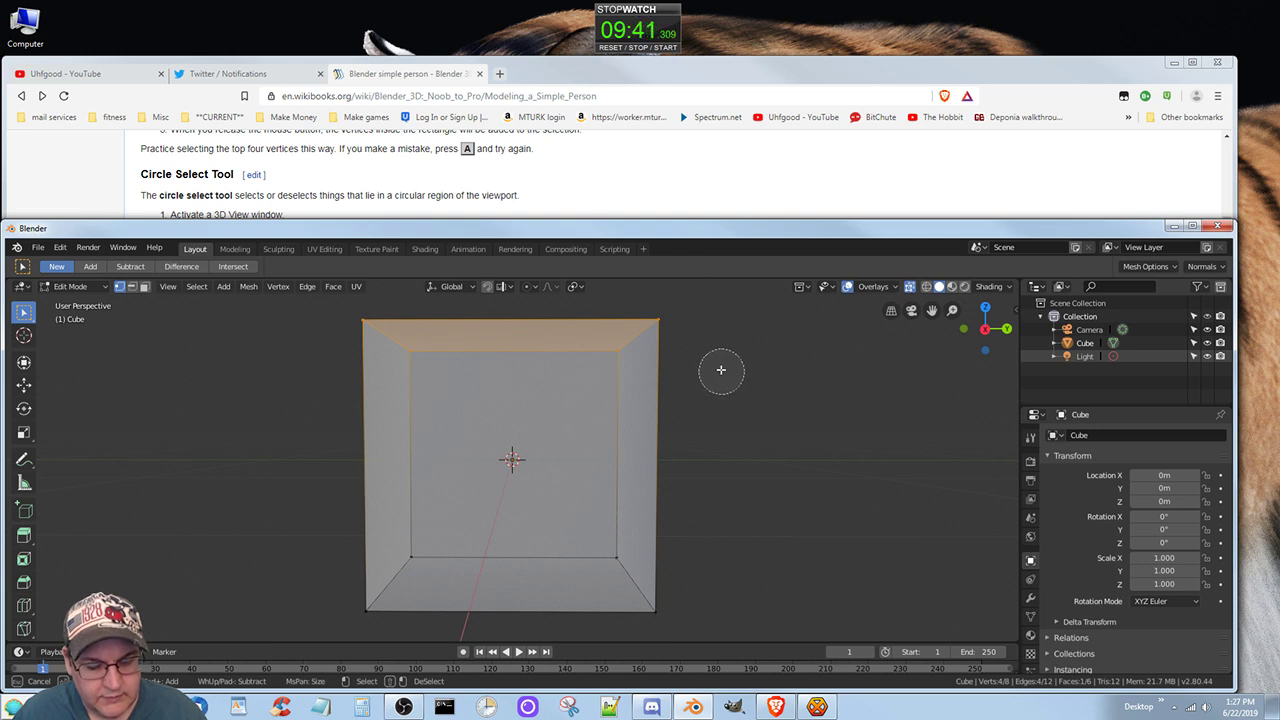
- Exit circle select, deselect all vertices (0 of 8), and return to the tutorial
{"action": "key", "text": "Escape"}
{"action": "key", "text": "a"}
{"action": "key", "text": "a"}
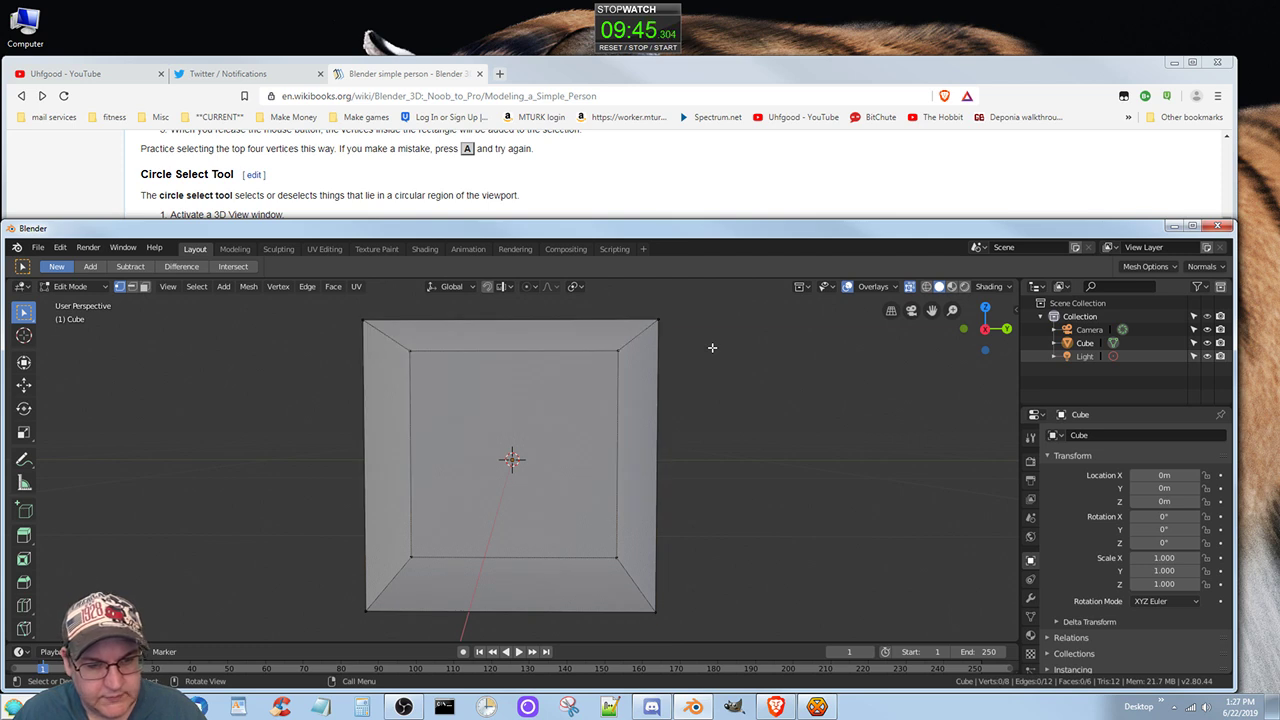
{"action": "key", "text": "alt+Tab"}
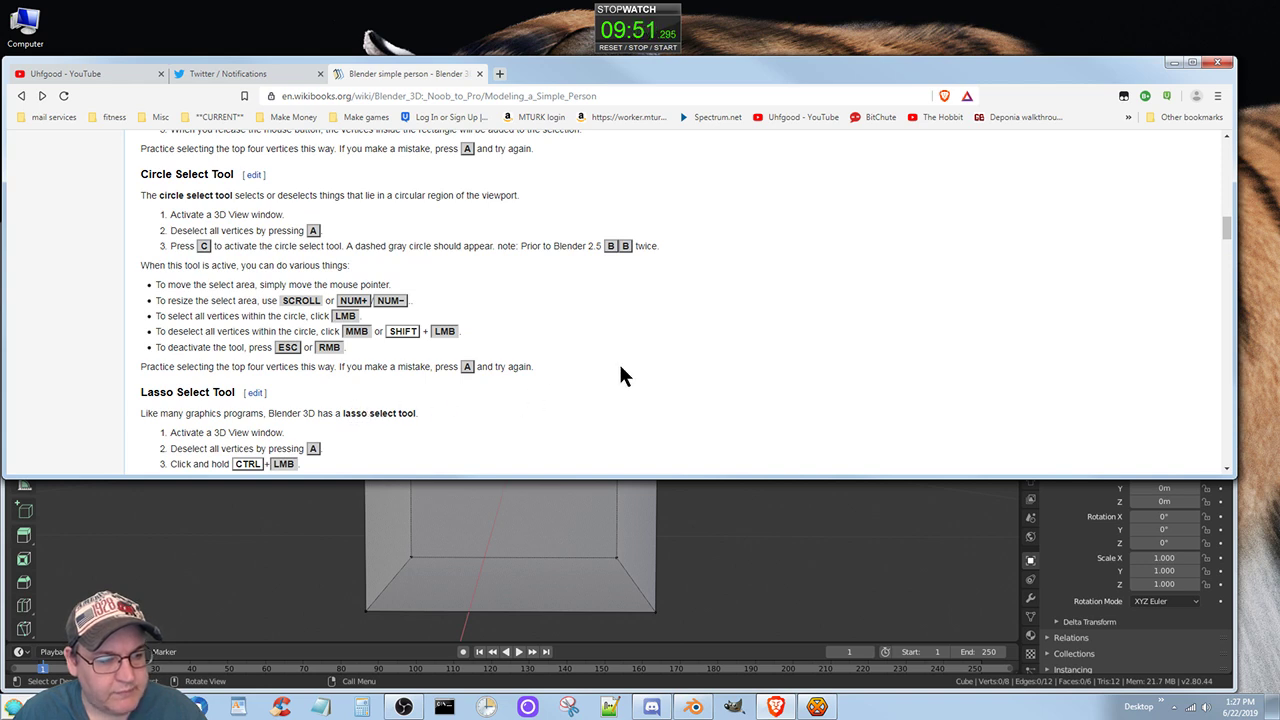
- Scroll the tutorial to the Lasso Select Tool section and bring Blender back in front
{"action": "scroll", "coordinate": [620, 375], "scroll_direction": "down", "scroll_amount": 3}
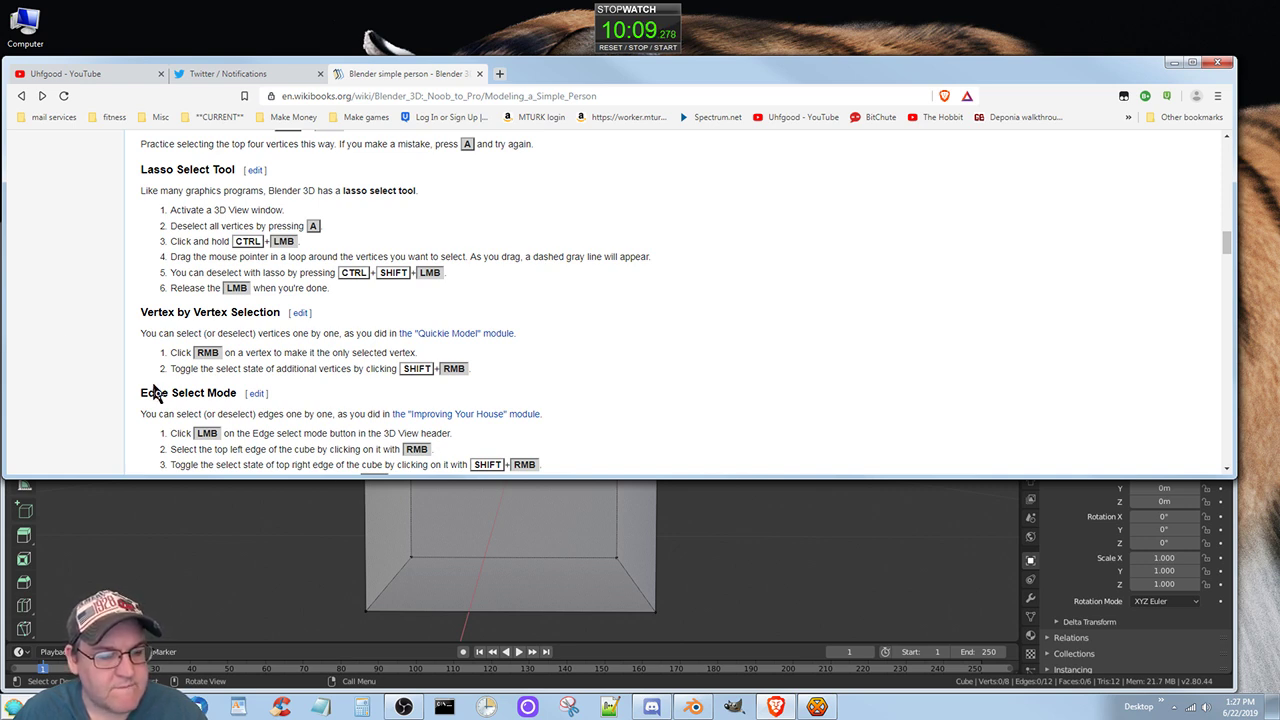
{"action": "left_click", "coordinate": [778, 564]}
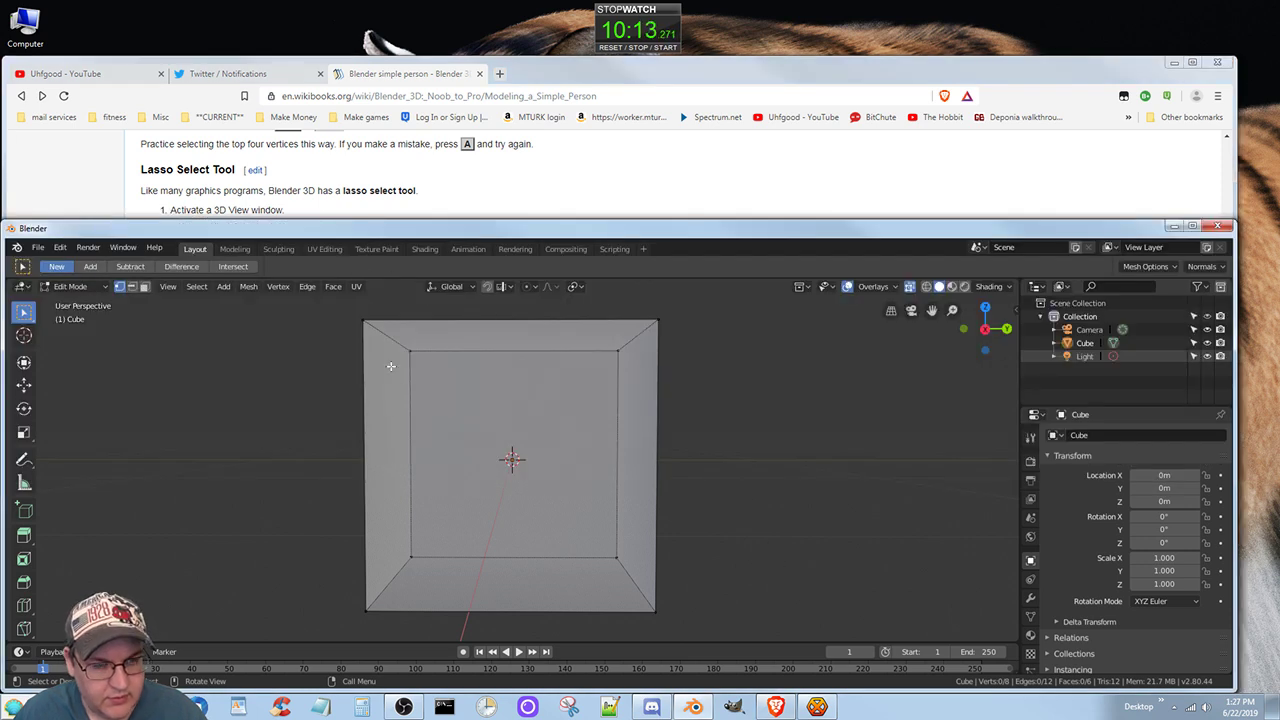
- Box-select across the cube's top edge vertices in several attempts
{"action": "left_click_drag", "start_coordinate": [348, 305], "coordinate": [694, 374]}
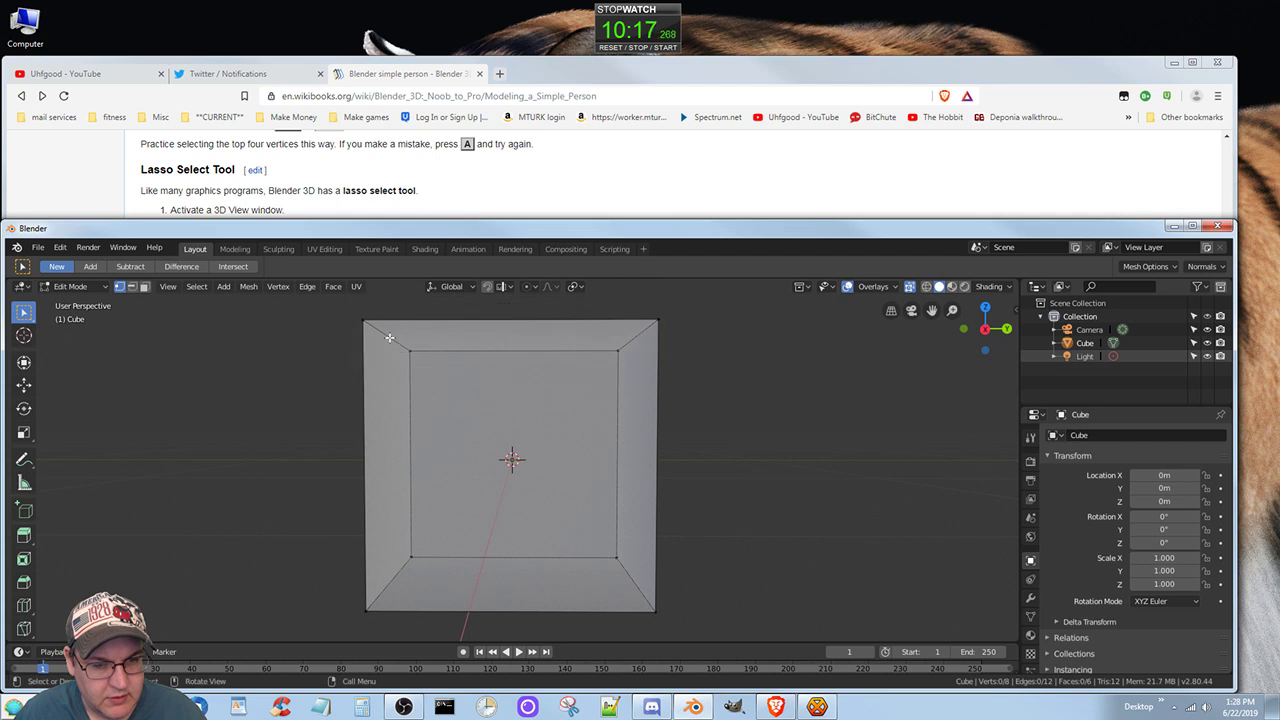
{"action": "left_click_drag", "start_coordinate": [340, 312], "coordinate": [684, 387]}
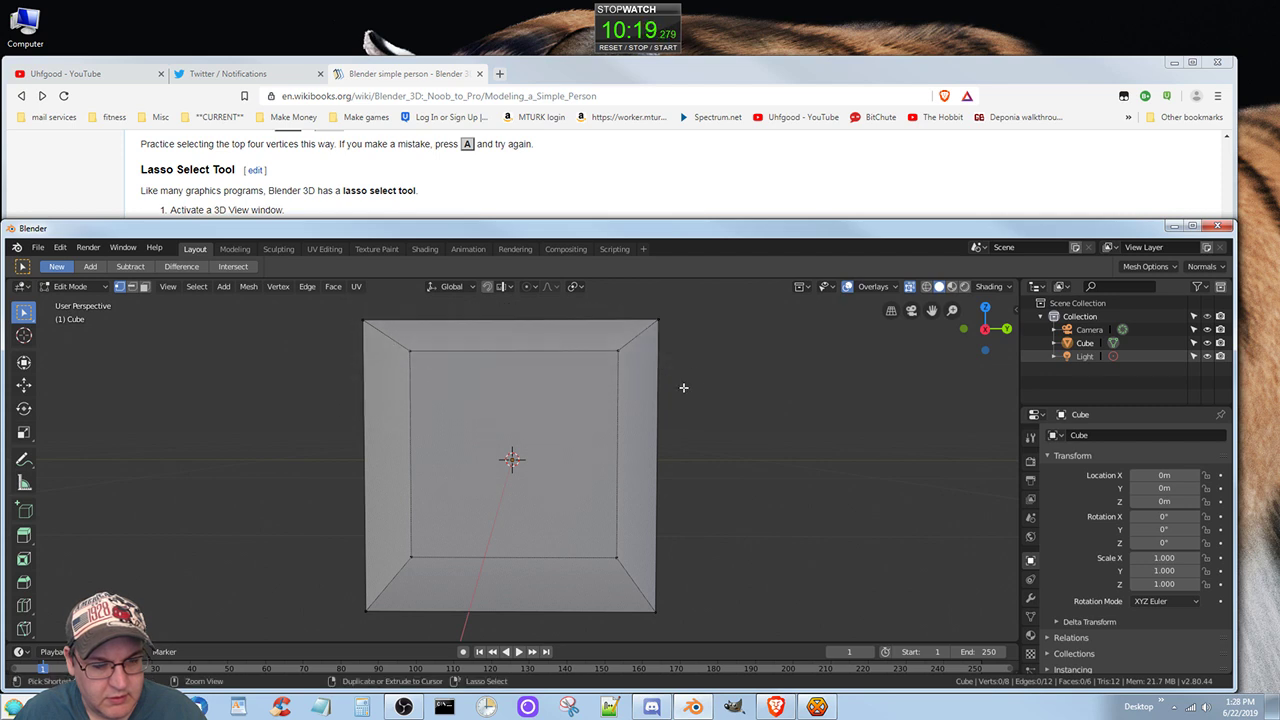
{"action": "left_click_drag", "start_coordinate": [350, 306], "coordinate": [686, 362]}
{"action": "left_click_drag", "start_coordinate": [338, 310], "coordinate": [680, 392]}
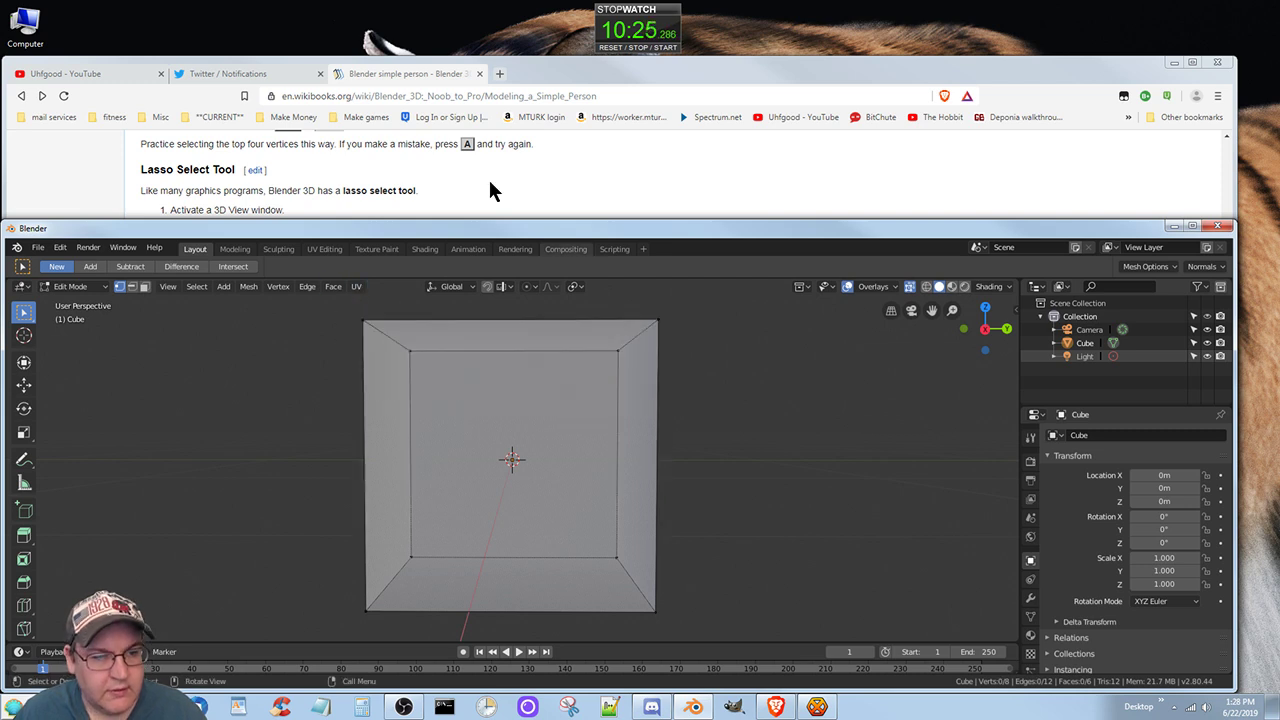
- Reread the lasso steps, then lasso-select the cube's top vertices twice, clearing the selection each time
{"action": "left_click", "coordinate": [422, 185]}
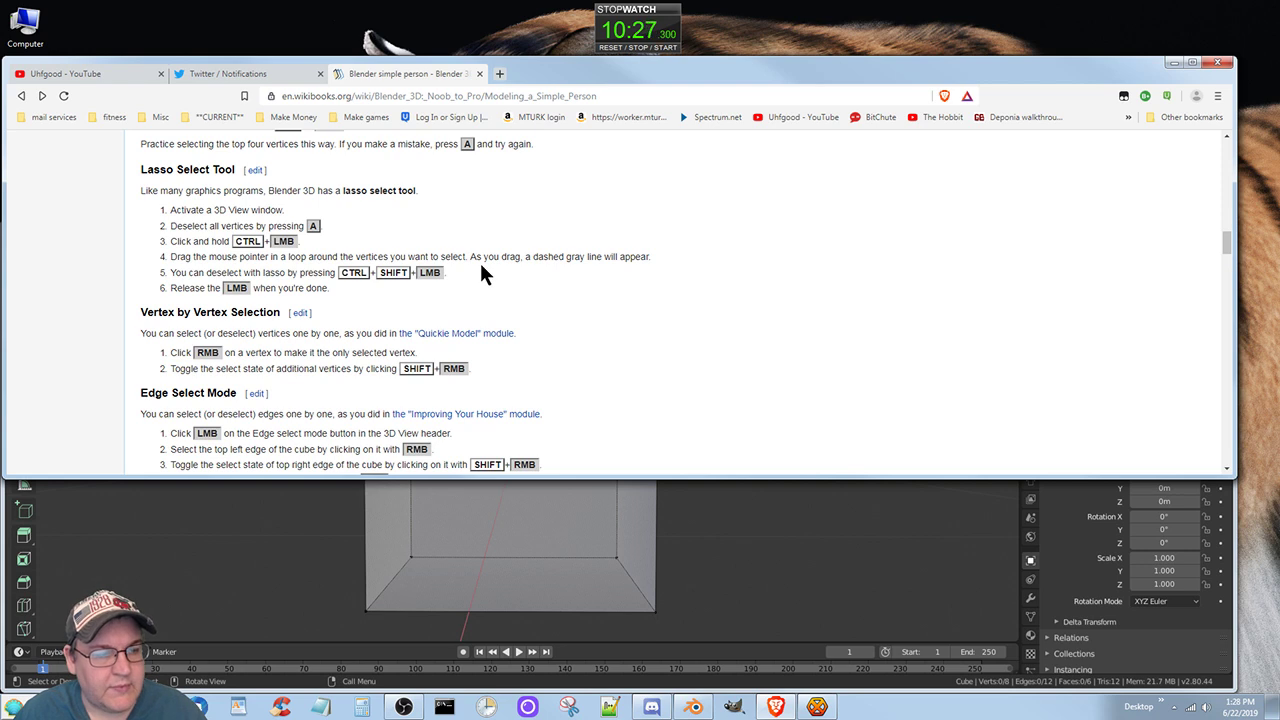
{"action": "key", "text": "alt+Tab"}
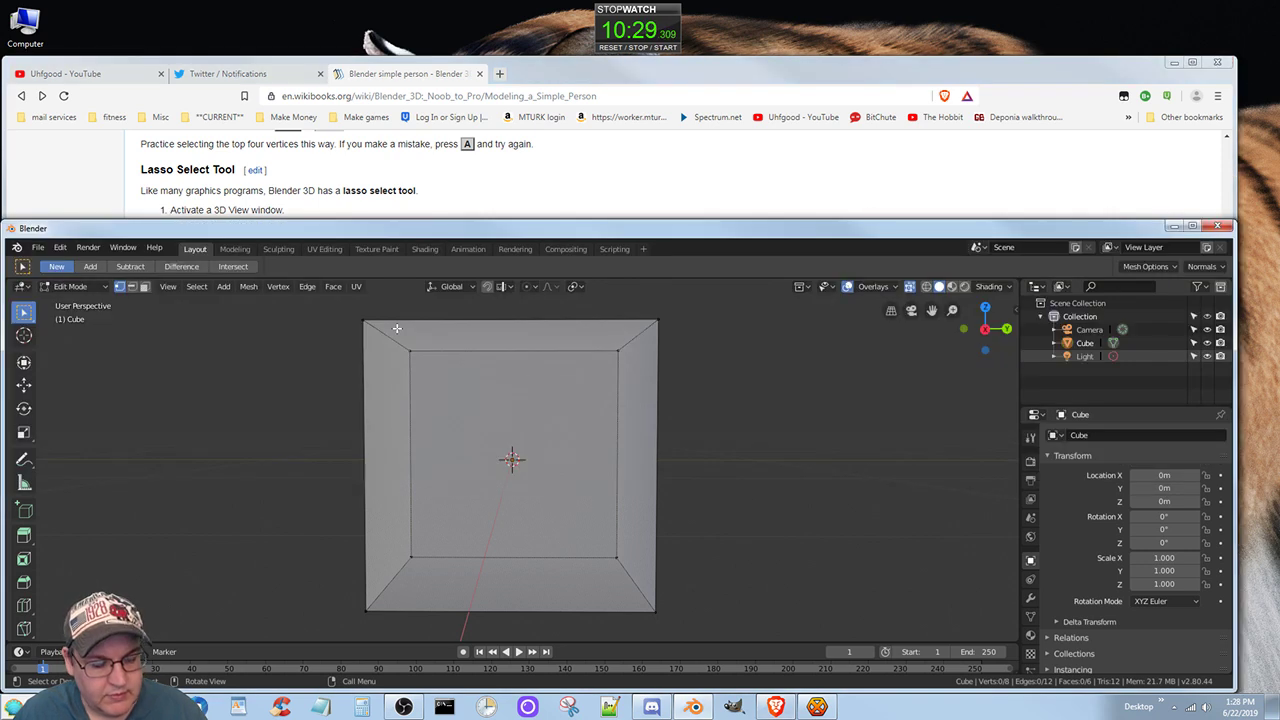
{"action": "mouse_move", "coordinate": [335, 313]}
{"action": "right_mouse_down", "text": "ctrl"}
{"action": "mouse_move", "coordinate": [392, 339]}
{"action": "mouse_move", "coordinate": [579, 362]}
{"action": "mouse_move", "coordinate": [660, 340]}
{"action": "mouse_move", "coordinate": [680, 314]}
{"action": "right_mouse_up", "text": "ctrl"}
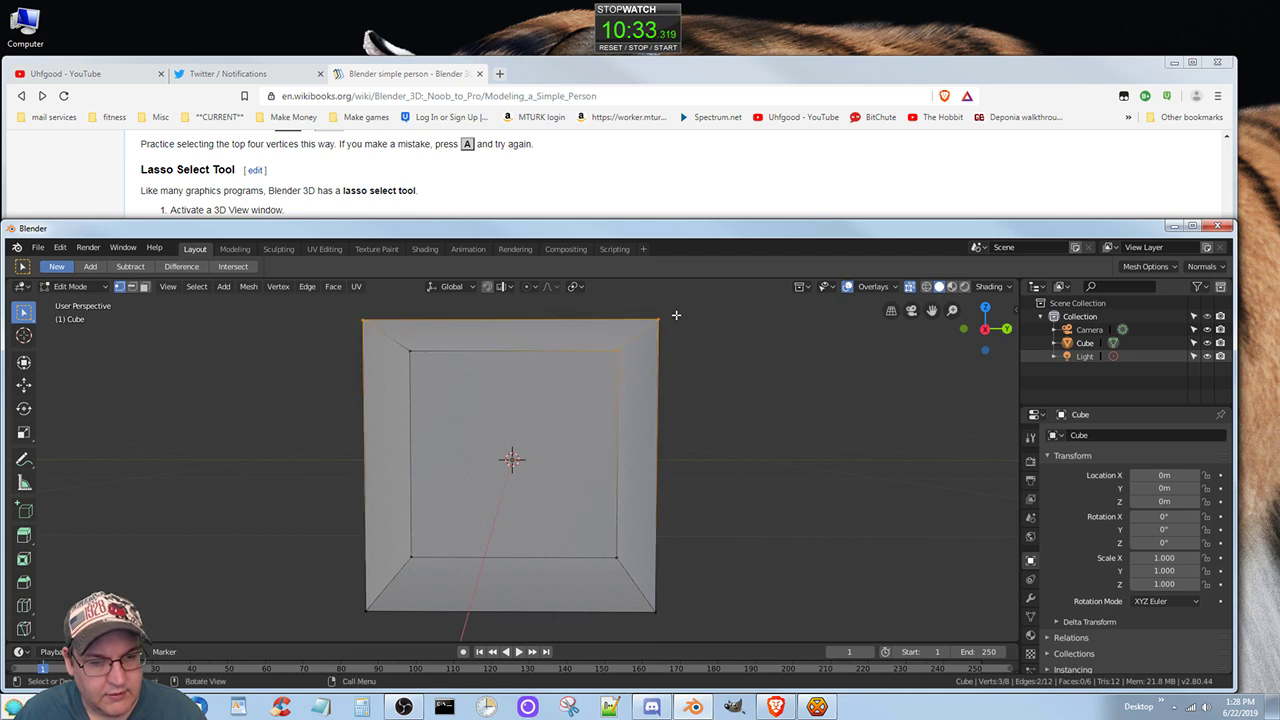
{"action": "key", "text": "alt+a"}
{"action": "mouse_move", "coordinate": [320, 305]}
{"action": "right_mouse_down", "text": "ctrl"}
{"action": "mouse_move", "coordinate": [362, 392]}
{"action": "mouse_move", "coordinate": [721, 342]}
{"action": "mouse_move", "coordinate": [330, 304]}
{"action": "right_mouse_up", "text": "ctrl"}
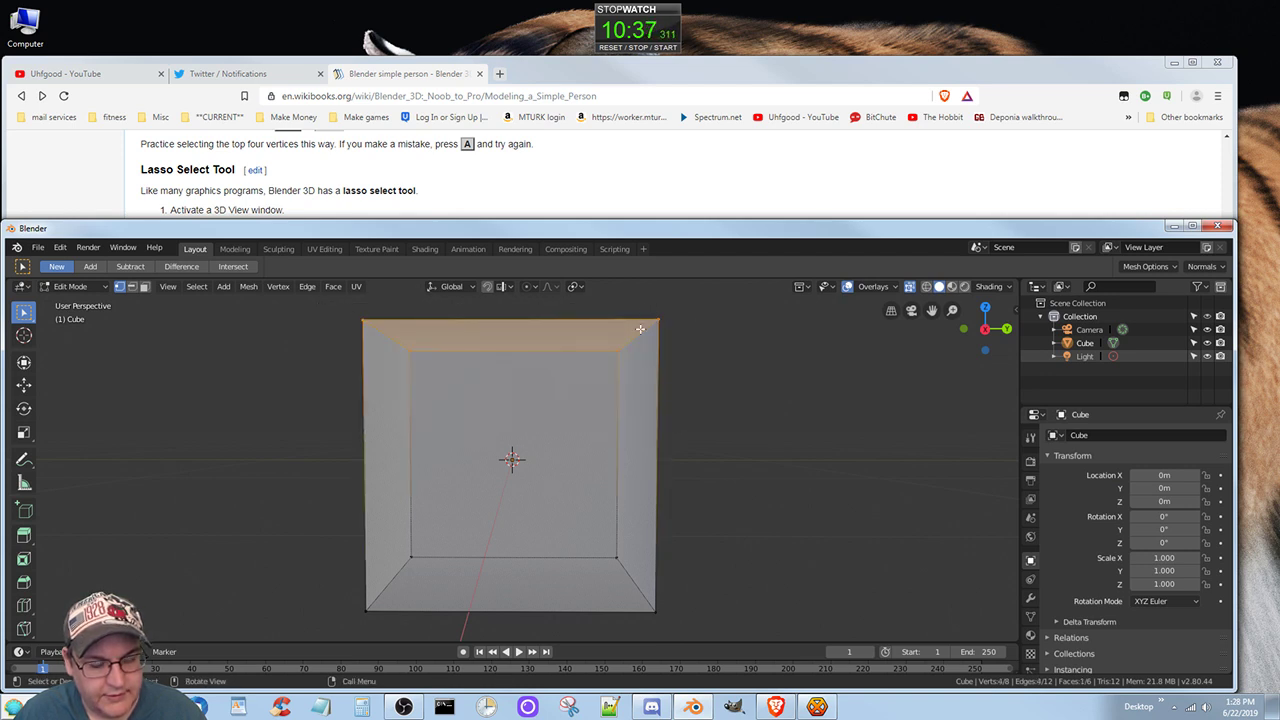
{"action": "key", "text": "alt+a"}
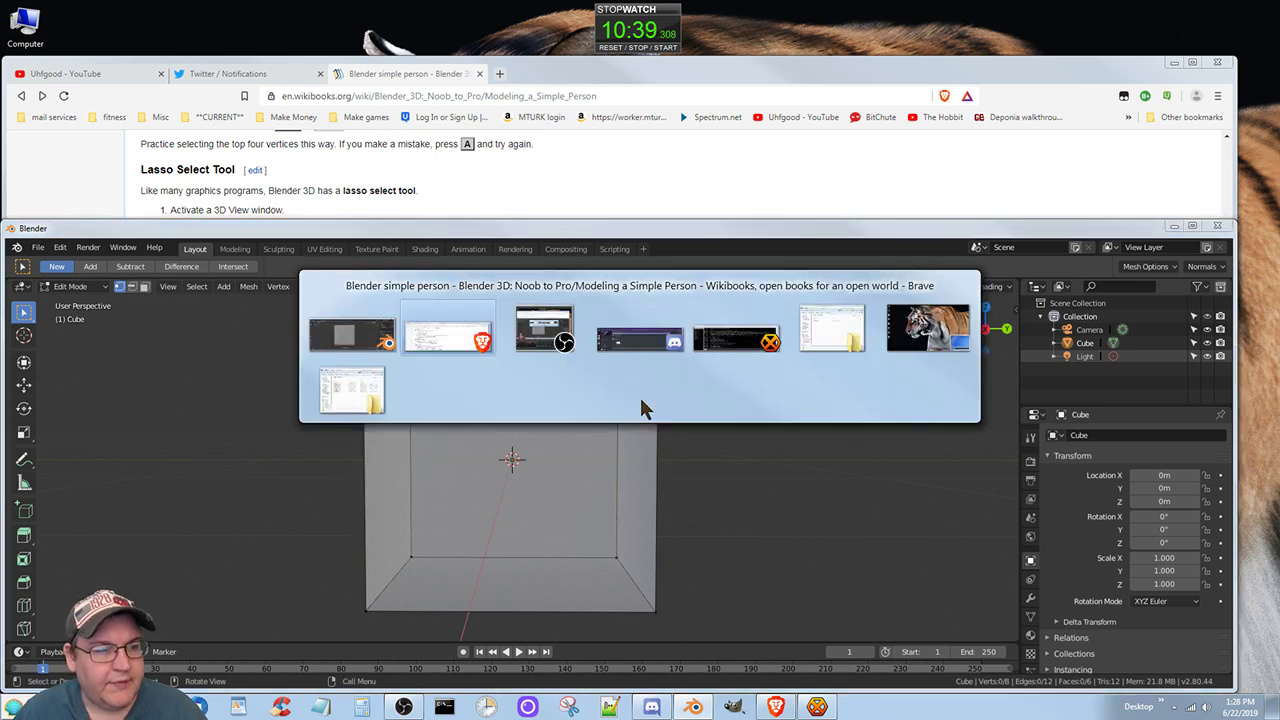
- Scroll the tutorial to Edge Select Mode and Face Select Mode, and reset the stopwatch to 00:00
{"action": "key", "text": "alt+Tab"}
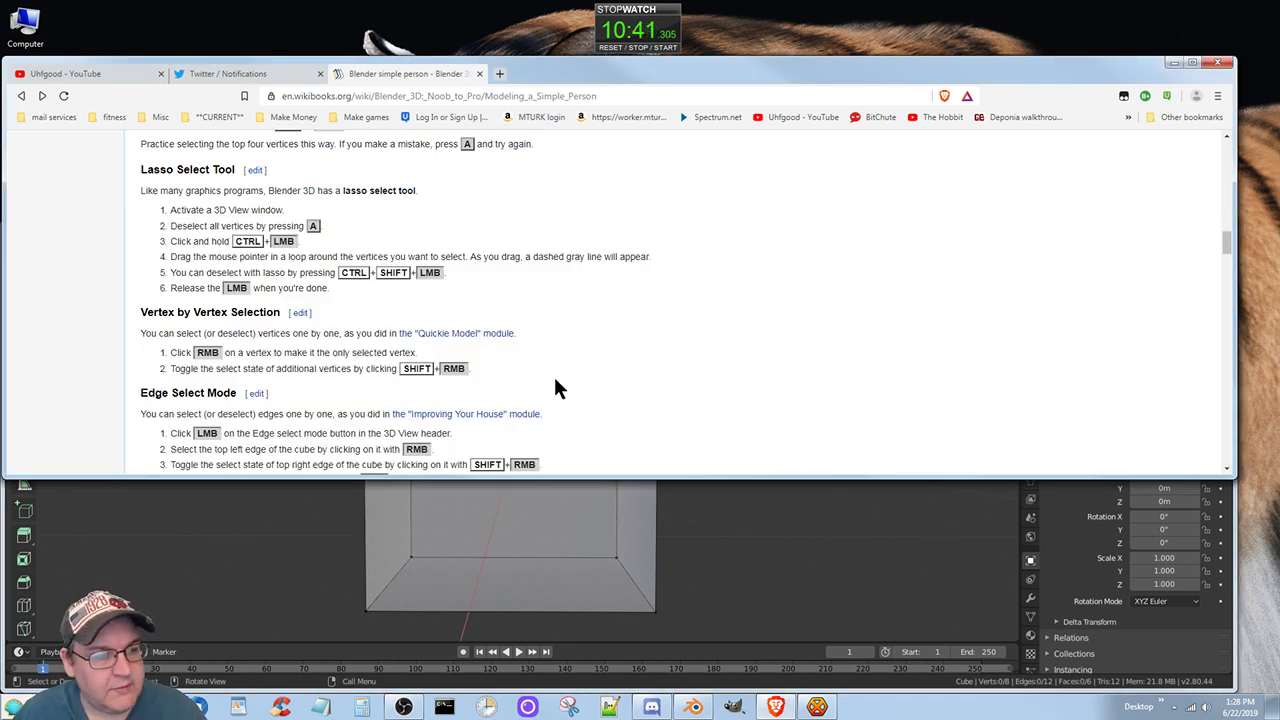
{"action": "scroll", "coordinate": [556, 381], "scroll_direction": "down", "scroll_amount": 1}
{"action": "scroll", "coordinate": [556, 381], "scroll_direction": "down", "scroll_amount": 2}
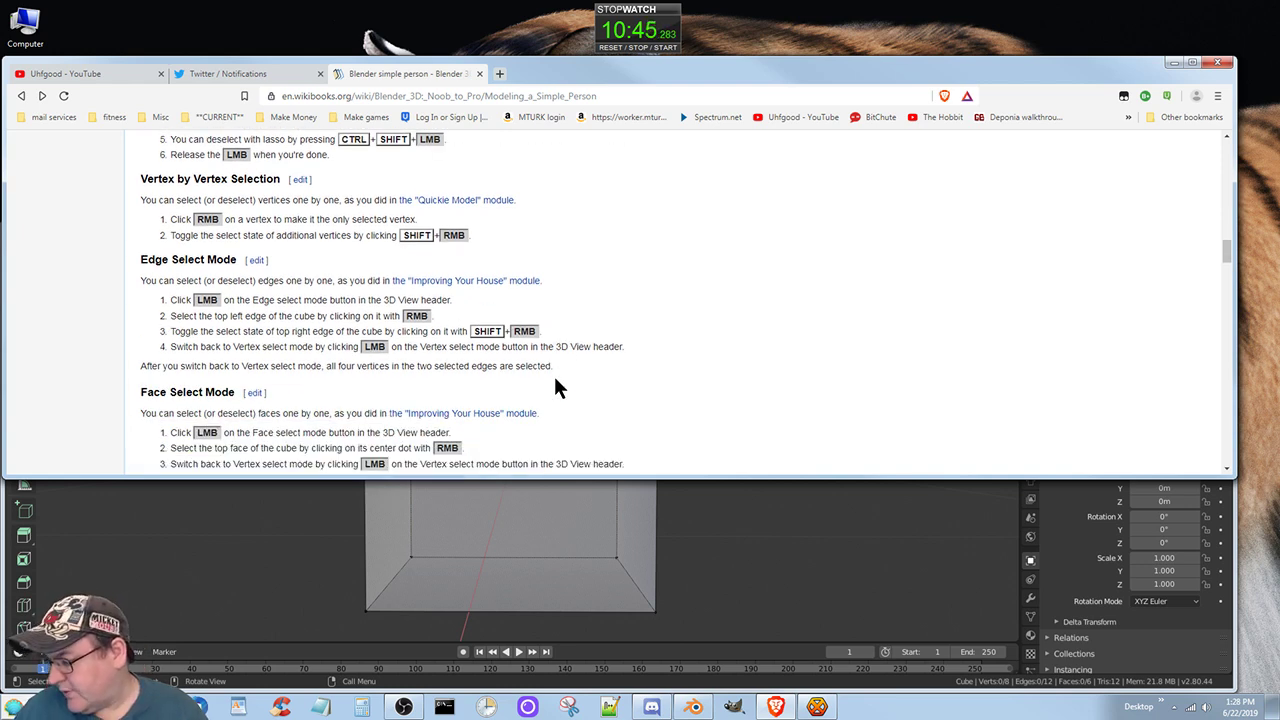
{"action": "mouse_move", "coordinate": [648, 10]}
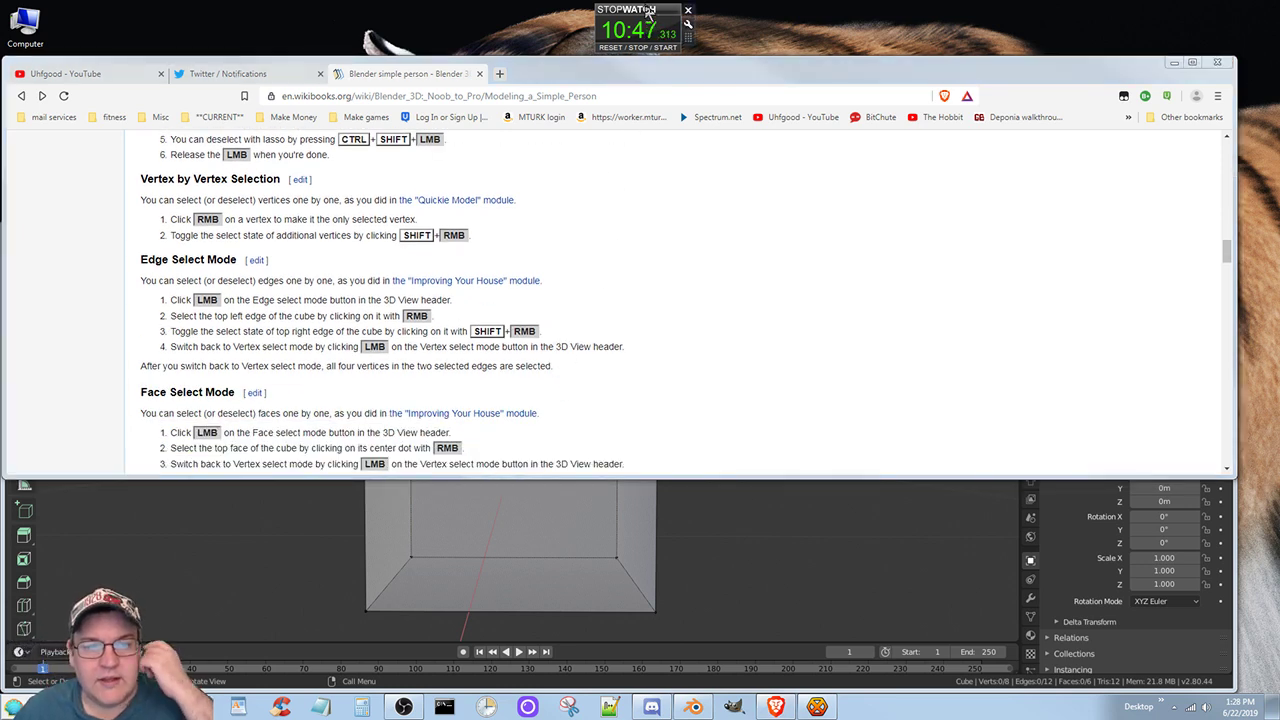
{"action": "left_click", "coordinate": [610, 47]}
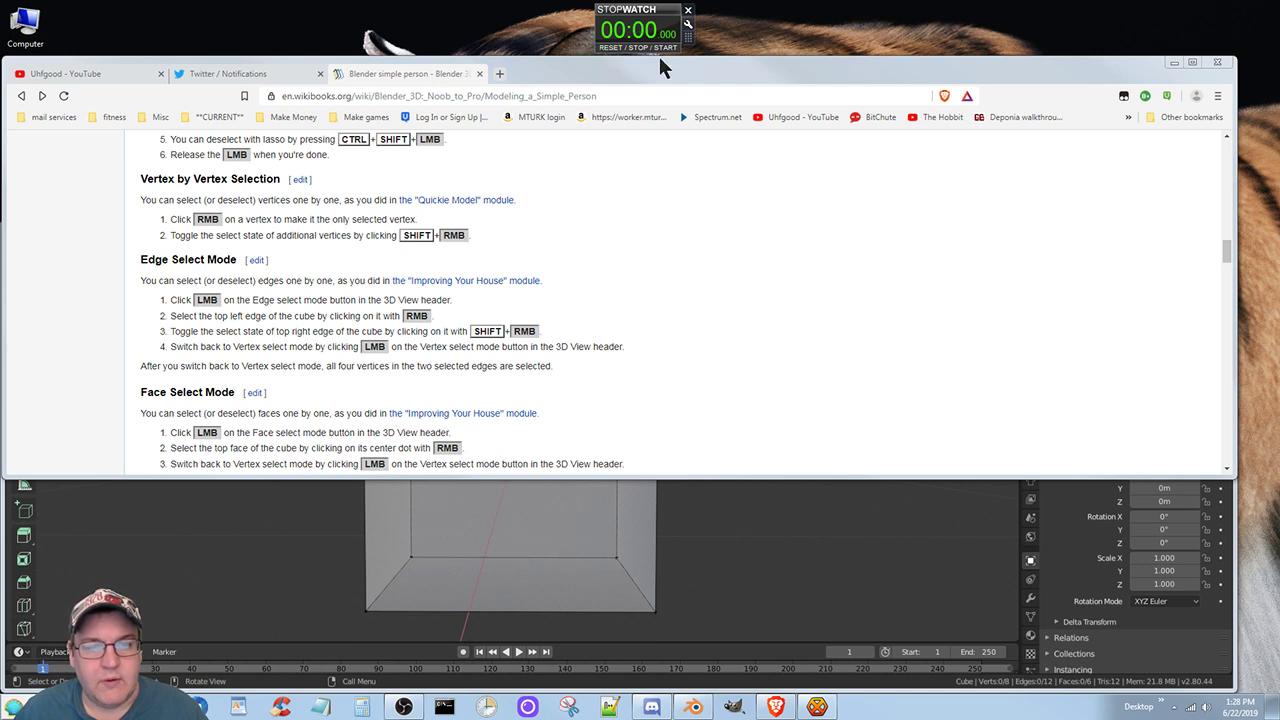